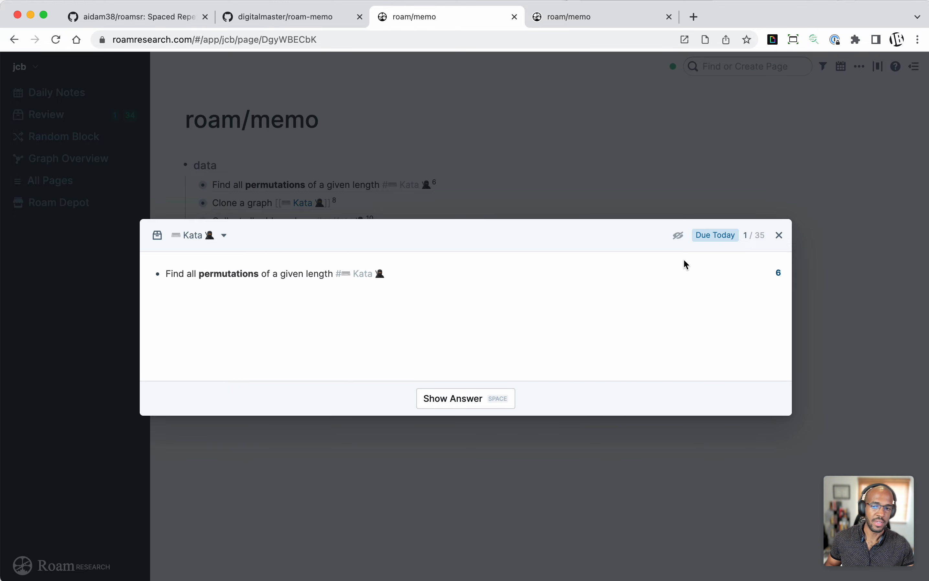
Step: Look through the aidam38/roamsr repository on GitHub, including its file list and README
left_click(138, 17)
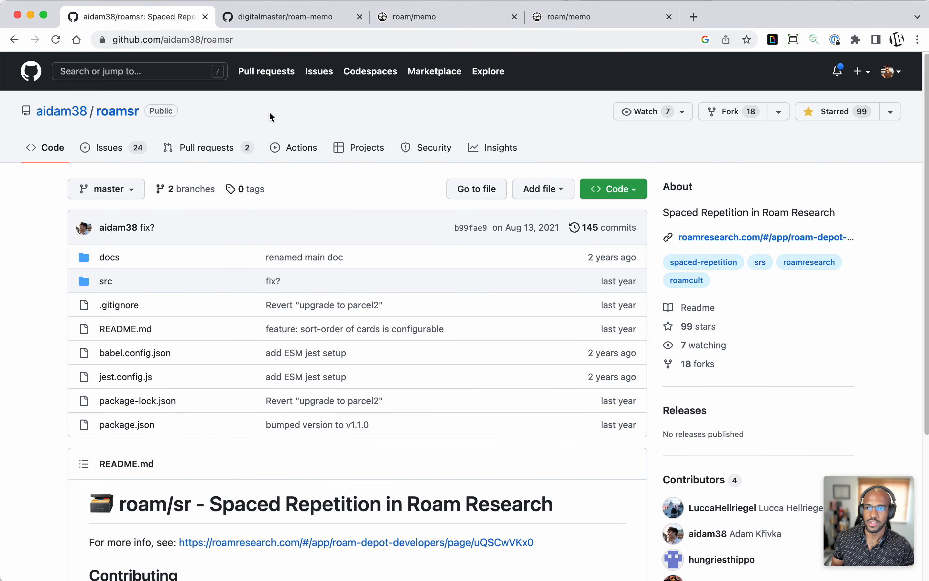
scroll(278, 125, "down", 3)
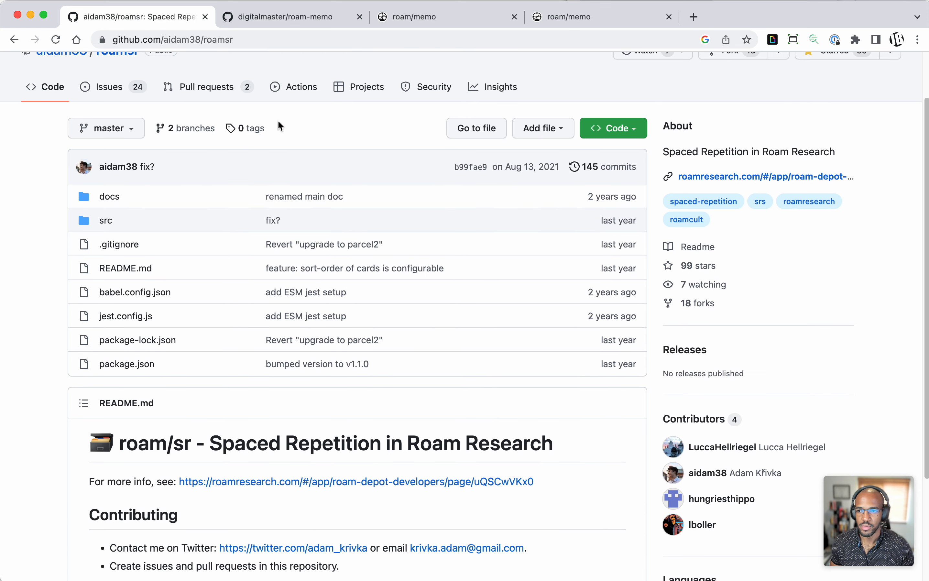
scroll(279, 122, "down", 4)
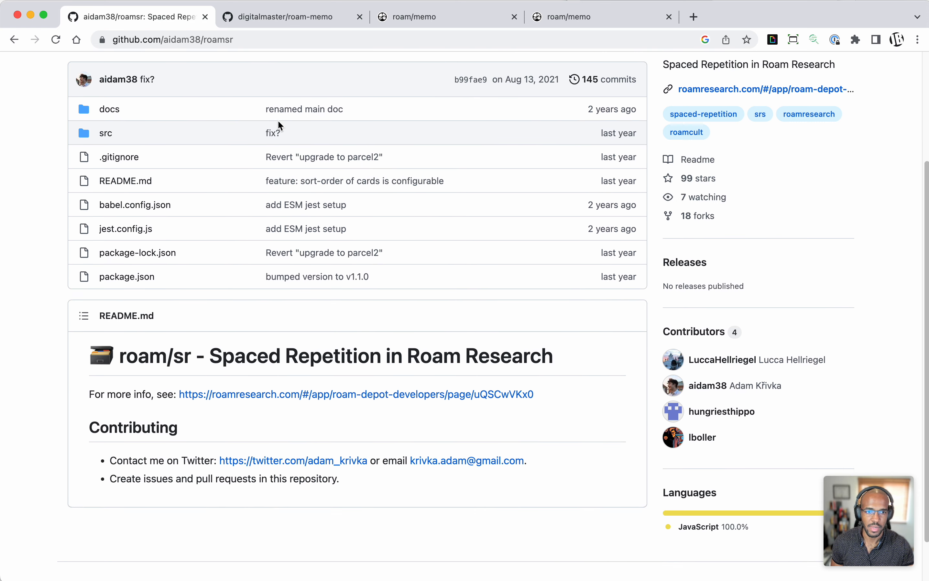
scroll(278, 122, "down", 2)
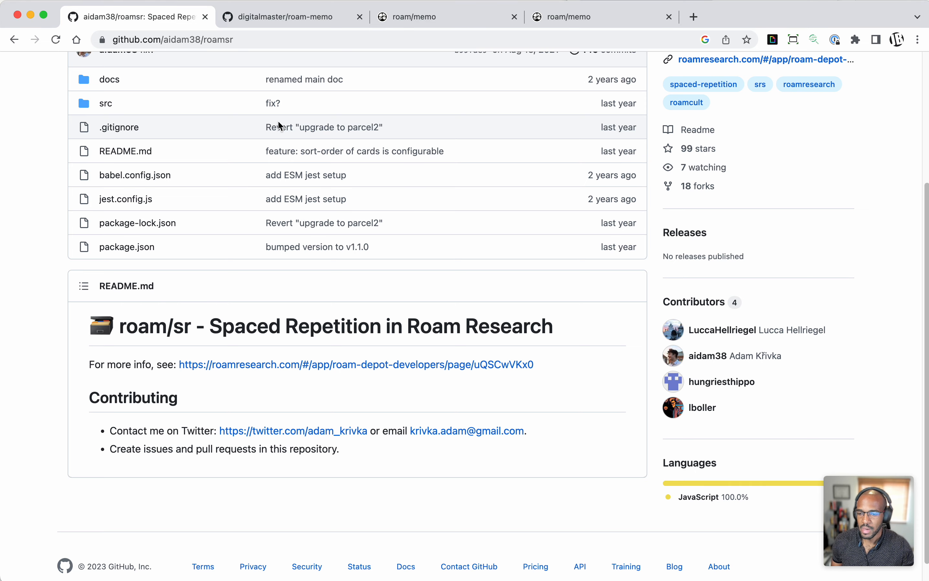
scroll(278, 121, "up", 10)
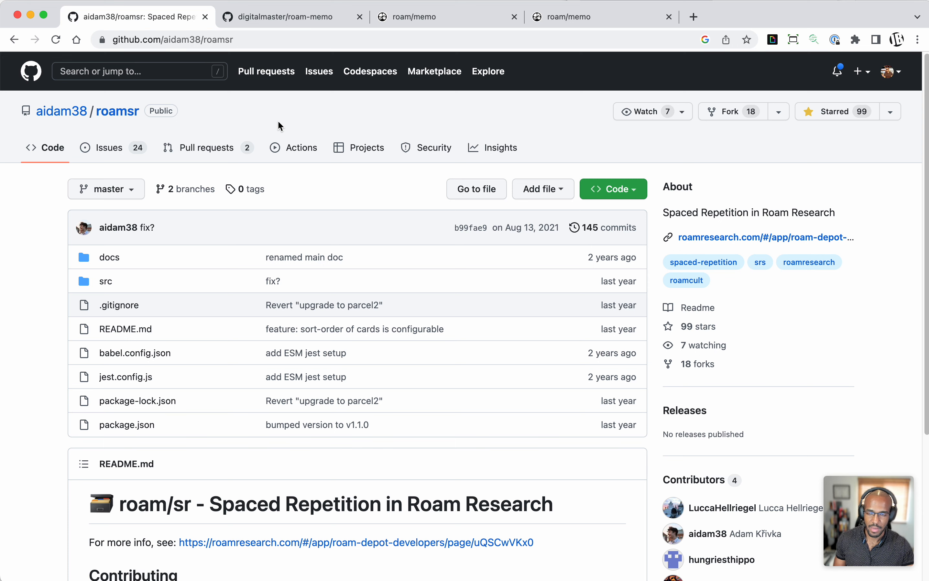
Step: Back in Roam, dismiss the review card and launch the Migrate Roam/Sr Data tool from the Memo extension settings
left_click(286, 19)
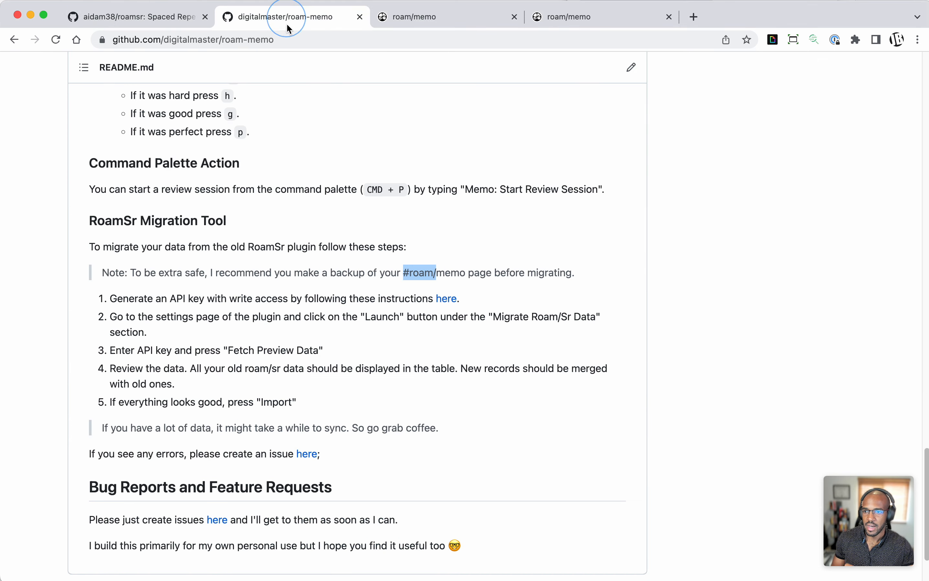
left_click(403, 27)
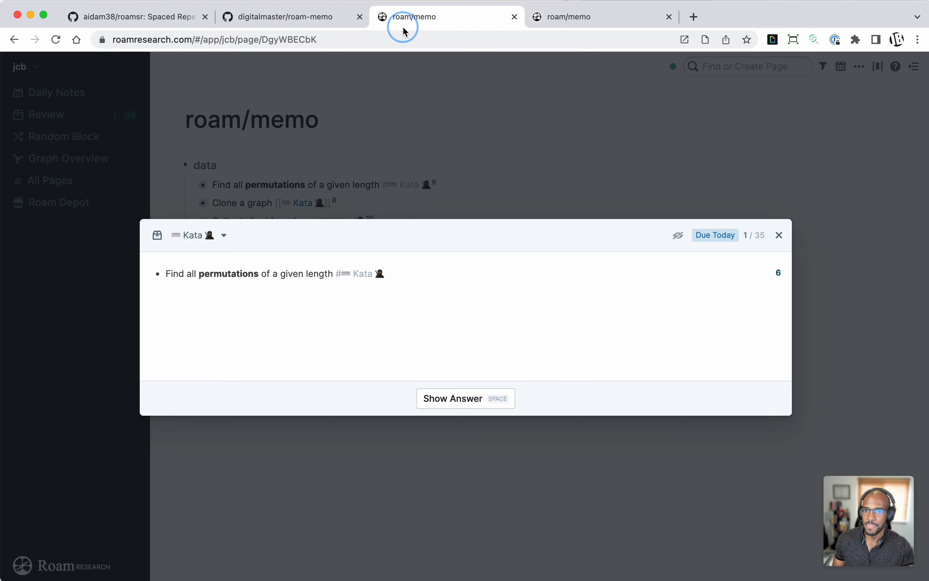
left_click(408, 104)
left_click(860, 67)
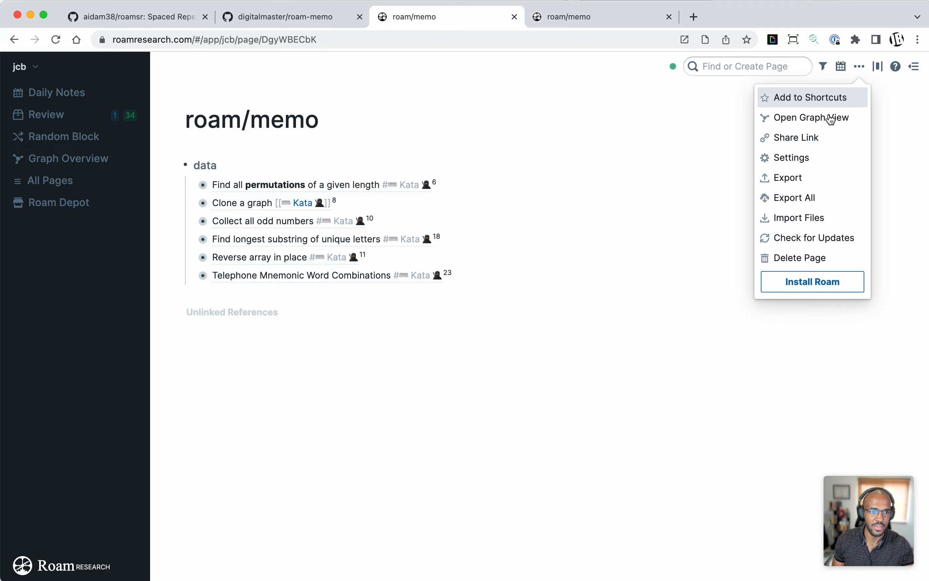
left_click(807, 157)
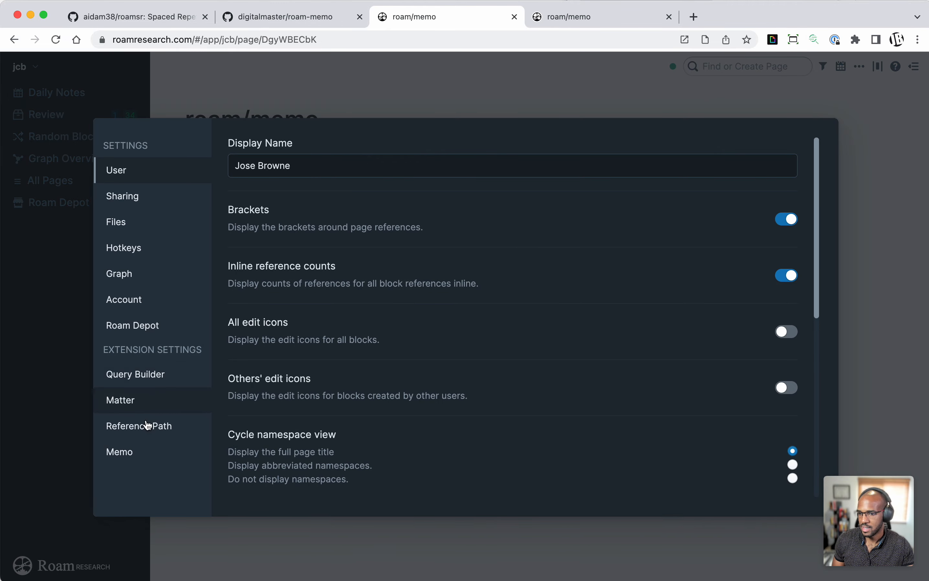
left_click(142, 462)
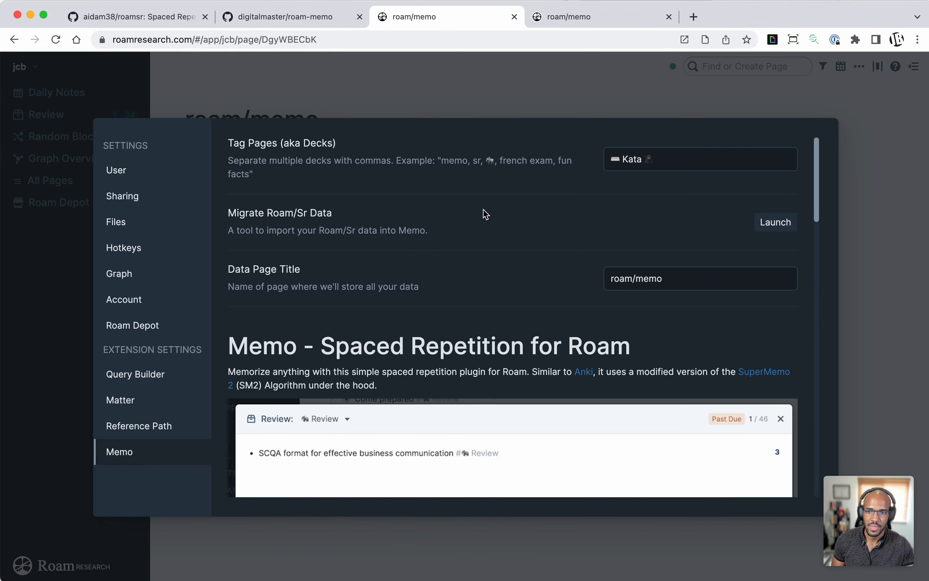
left_click_drag(270, 213, 807, 243)
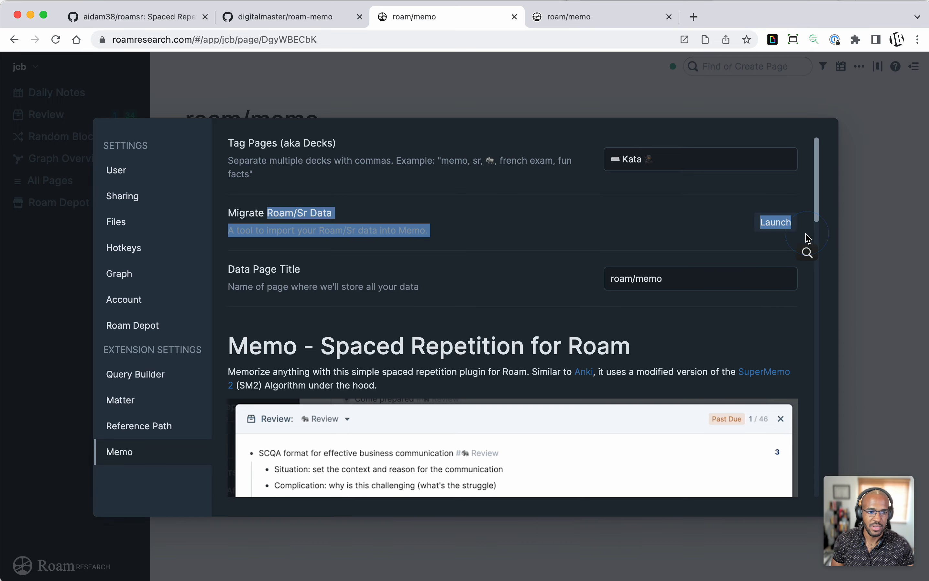
left_click(710, 249)
left_click(780, 223)
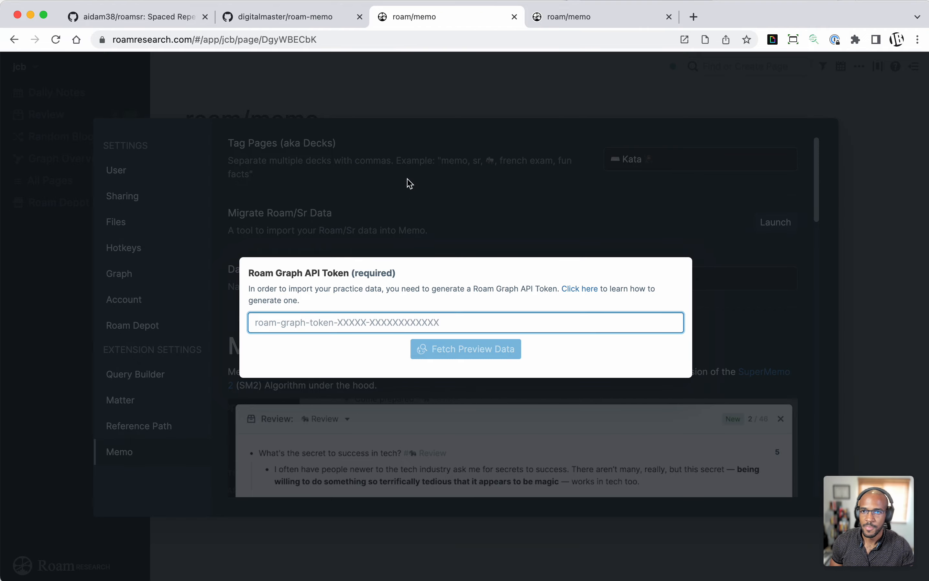
Step: Read the RoamSr Migration Tool steps and the backup note in the roam-memo README on GitHub
left_click(303, 17)
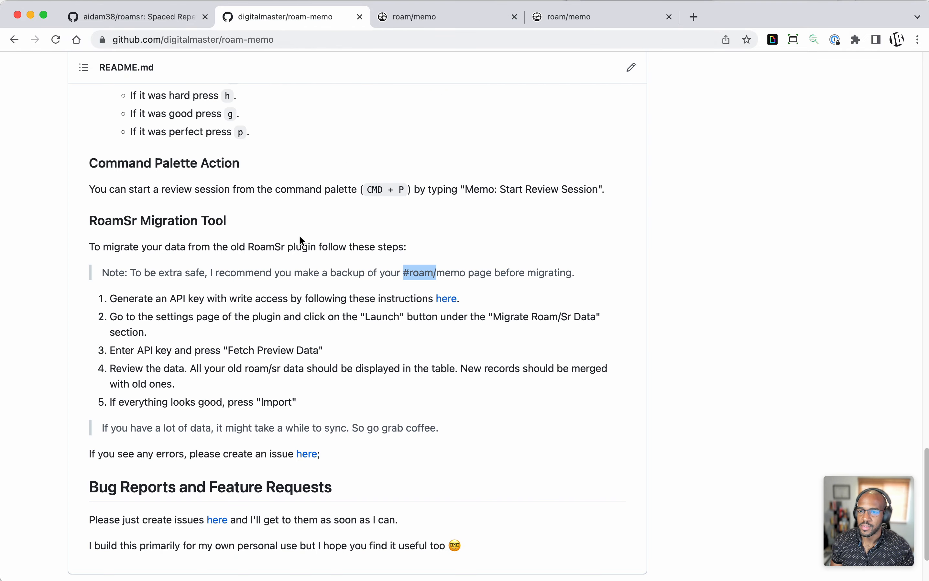
left_click_drag(217, 222, 375, 449)
left_click(429, 456)
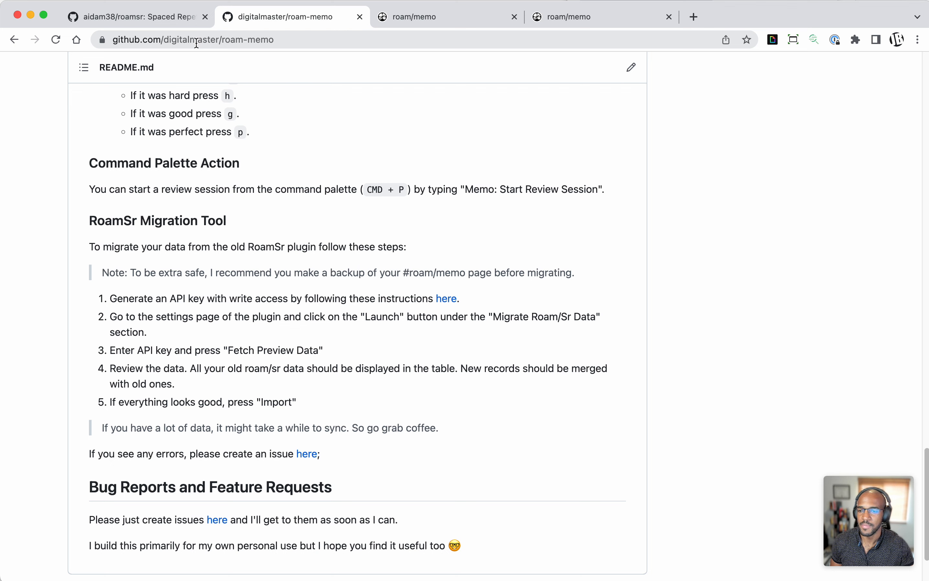
left_click_drag(195, 247, 259, 303)
left_click(315, 270)
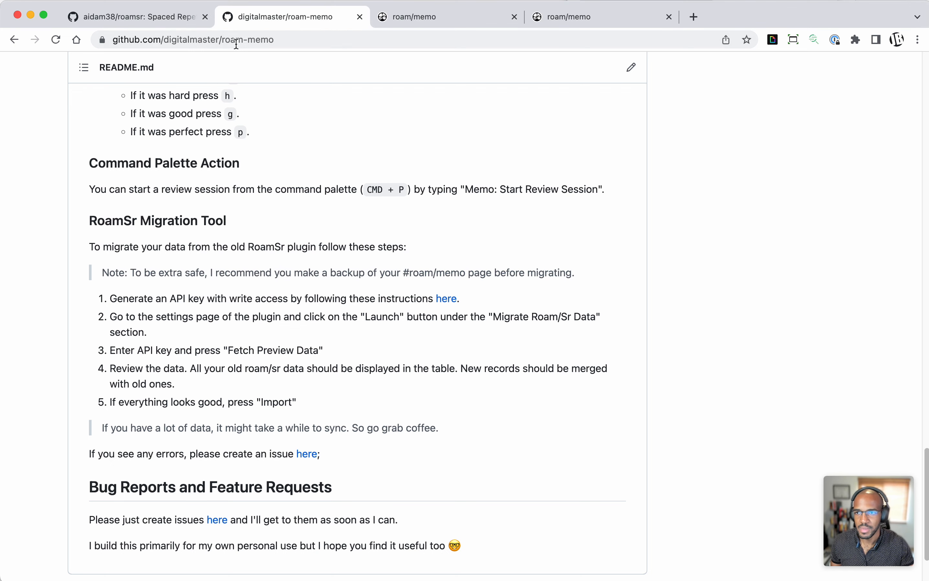
left_click(172, 23)
left_click(311, 24)
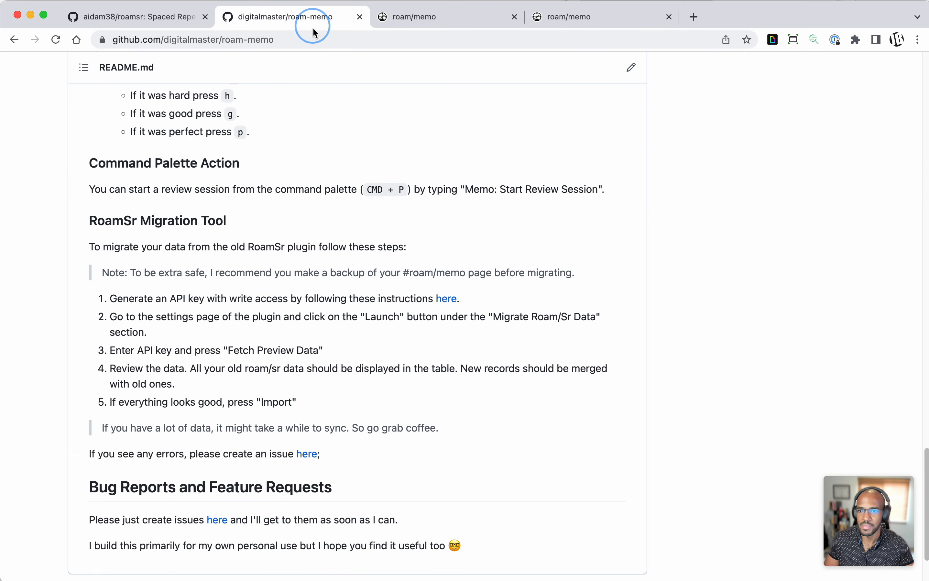
Step: Return to Roam and close the API token dialog and settings to get back to the roam/memo page
left_click(410, 21)
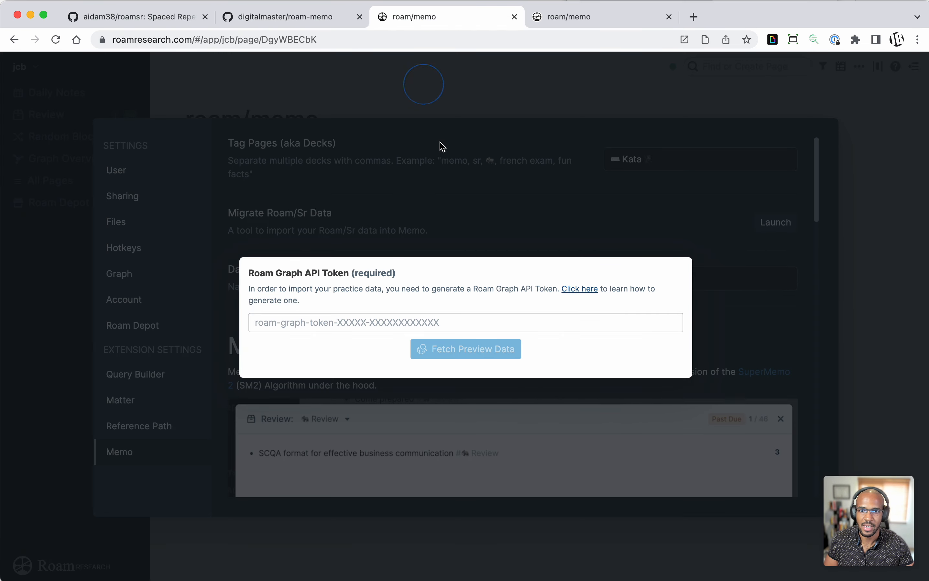
left_click(543, 308)
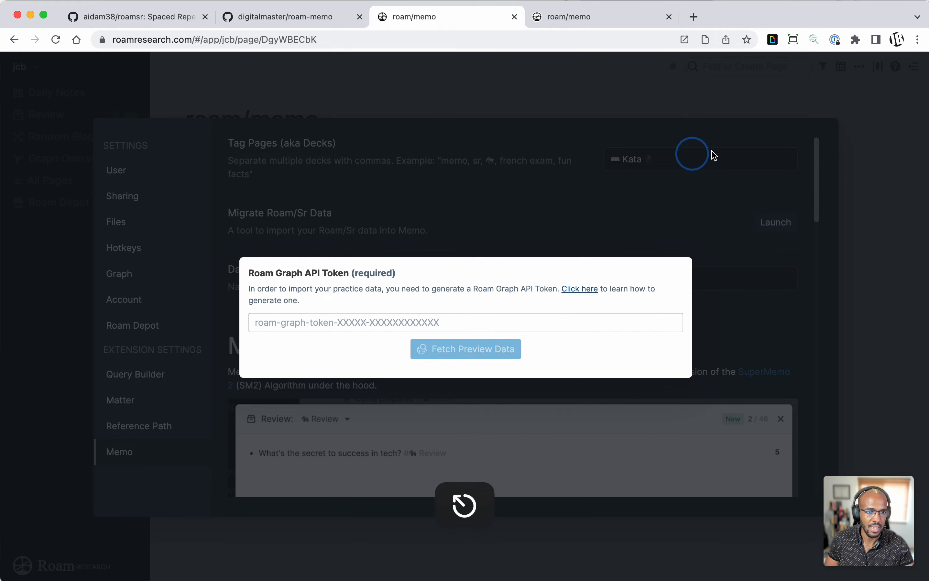
left_click(720, 142)
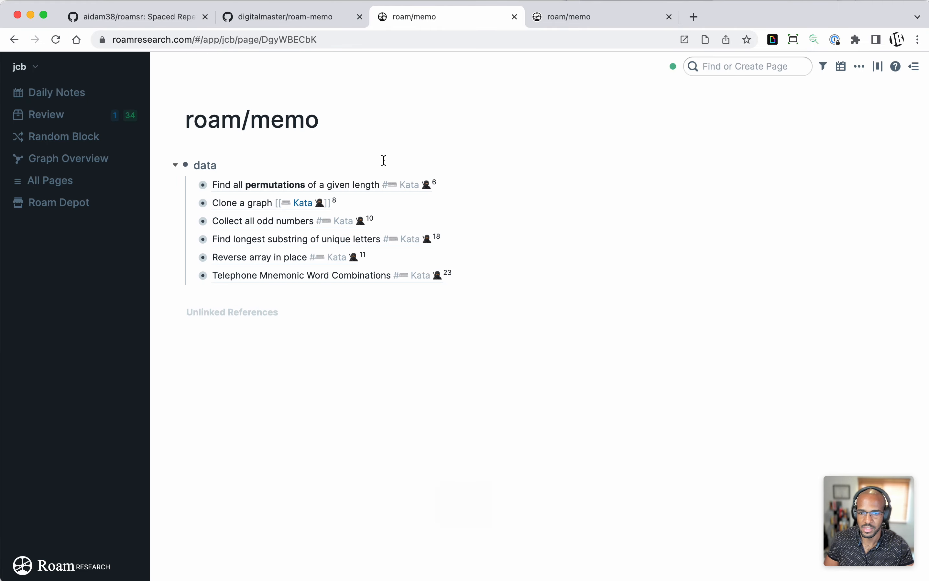
Step: Highlight the data block, then open the Kata review session to view its first card and close it
left_click_drag(258, 170, 309, 217)
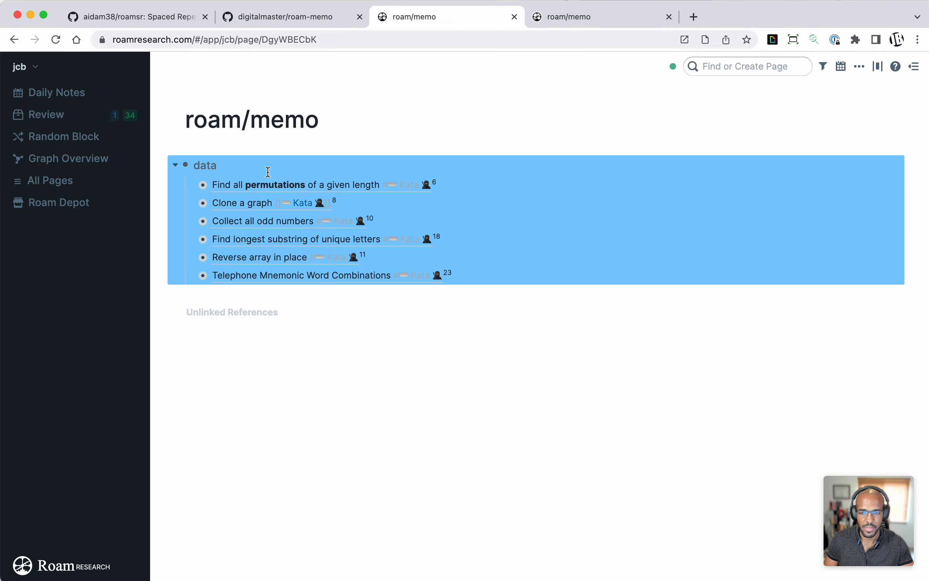
left_click(87, 119)
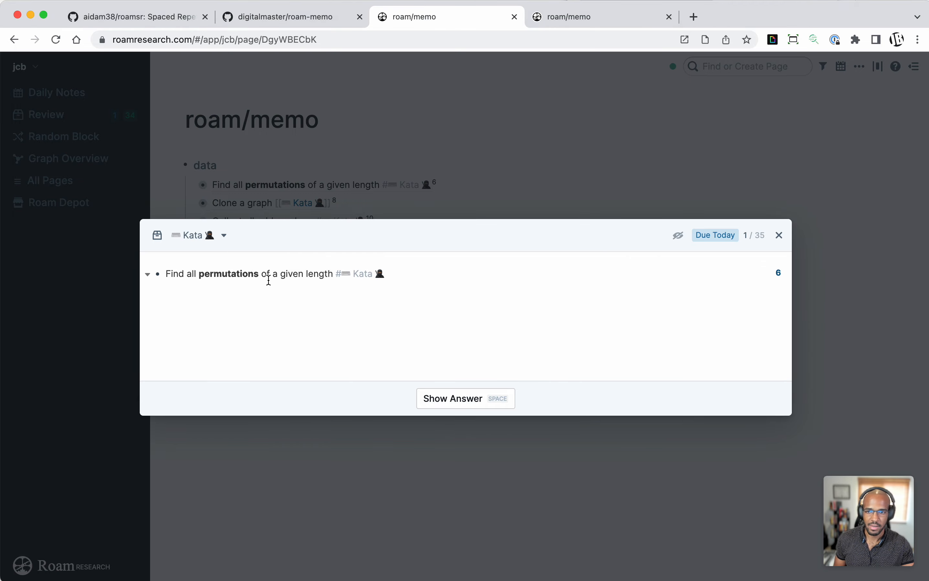
left_click(436, 187)
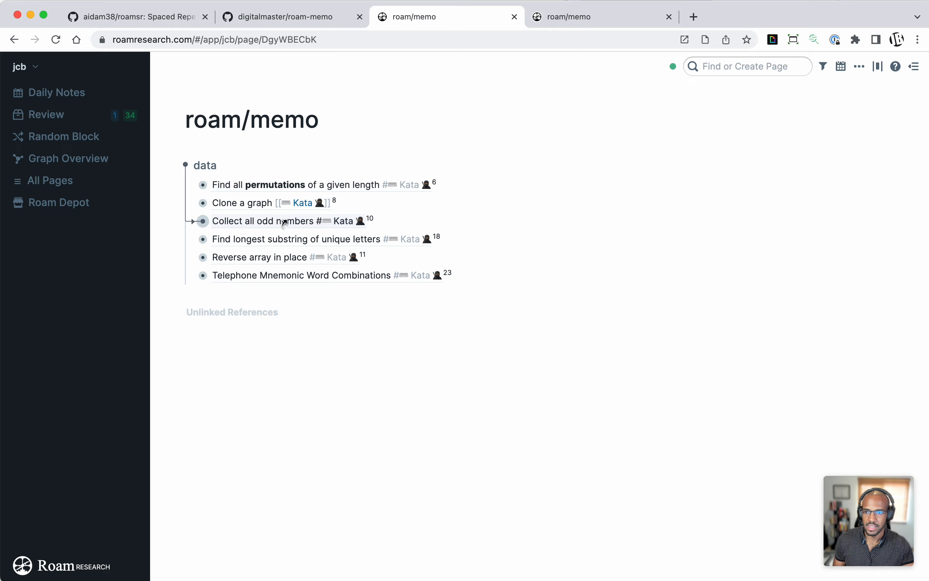
Step: Duplicate the data block with all its nested cards as a new top-level block below it
left_click_drag(237, 166, 261, 212)
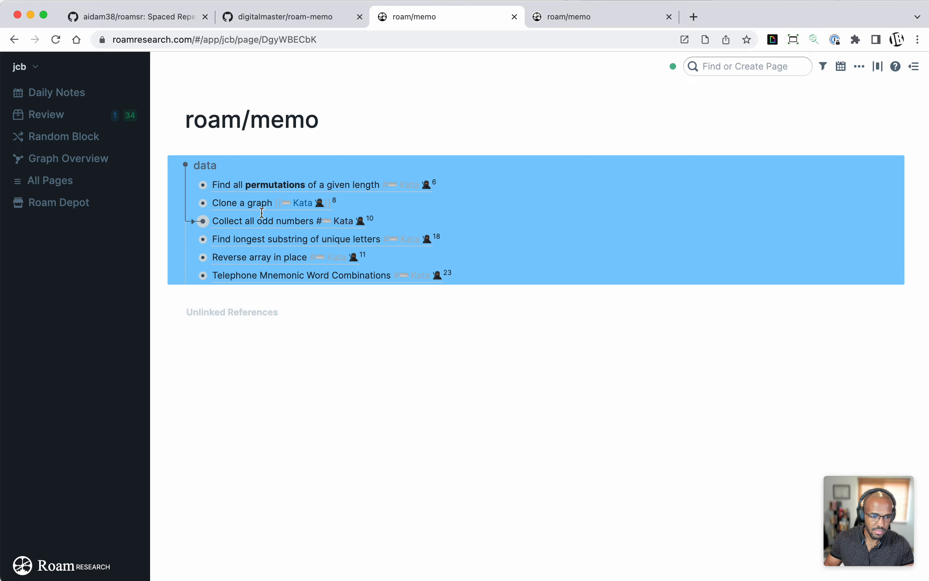
key("super+c")
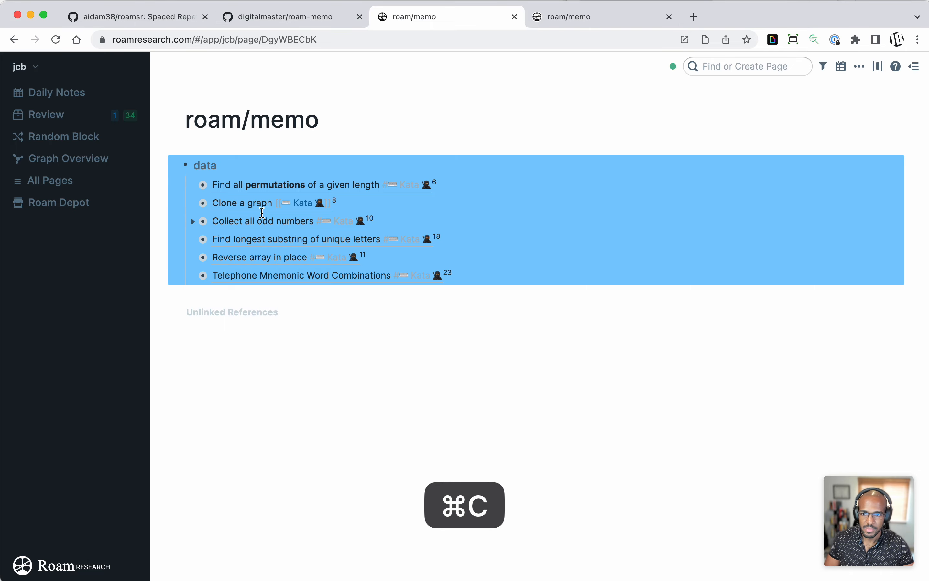
left_click(479, 273)
key("Return")
key("shift+Tab")
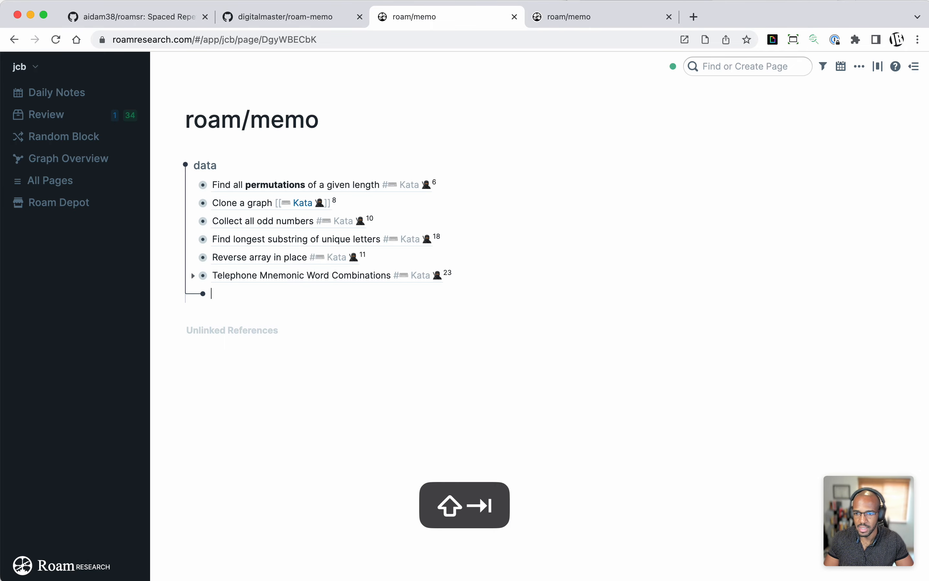
key("super+v")
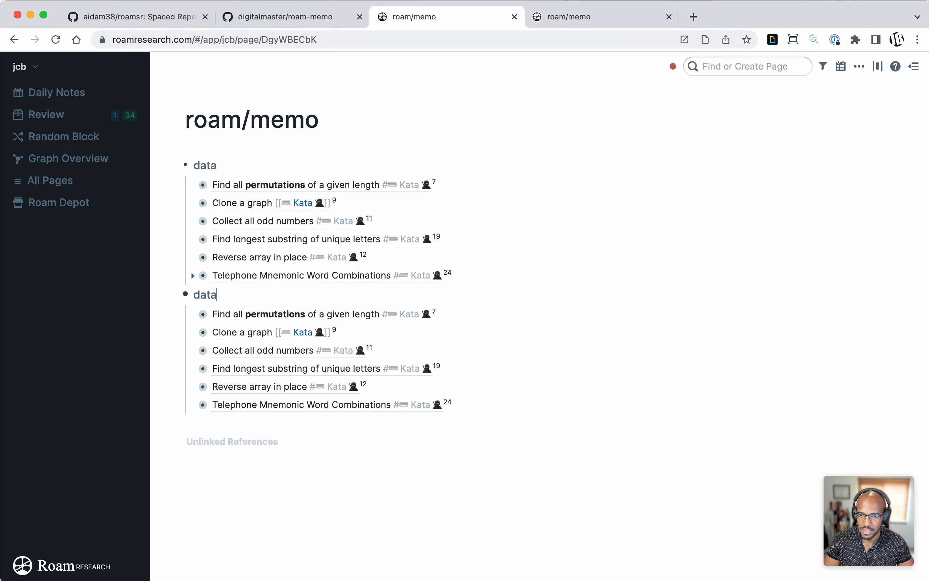
Step: Rename the duplicated data block to "backup" and collapse it
key("alt+shift+Left")
type("backup")
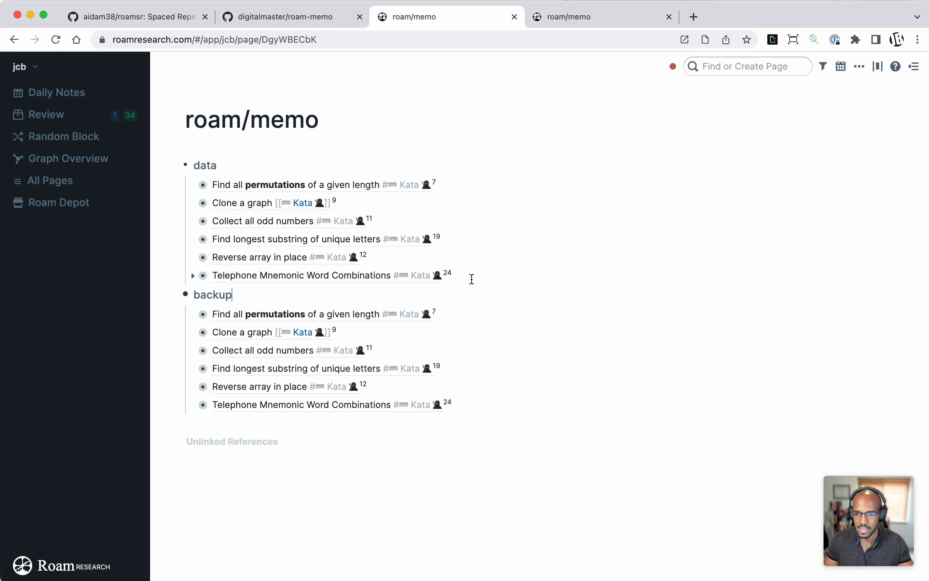
key("Escape")
left_click(175, 295)
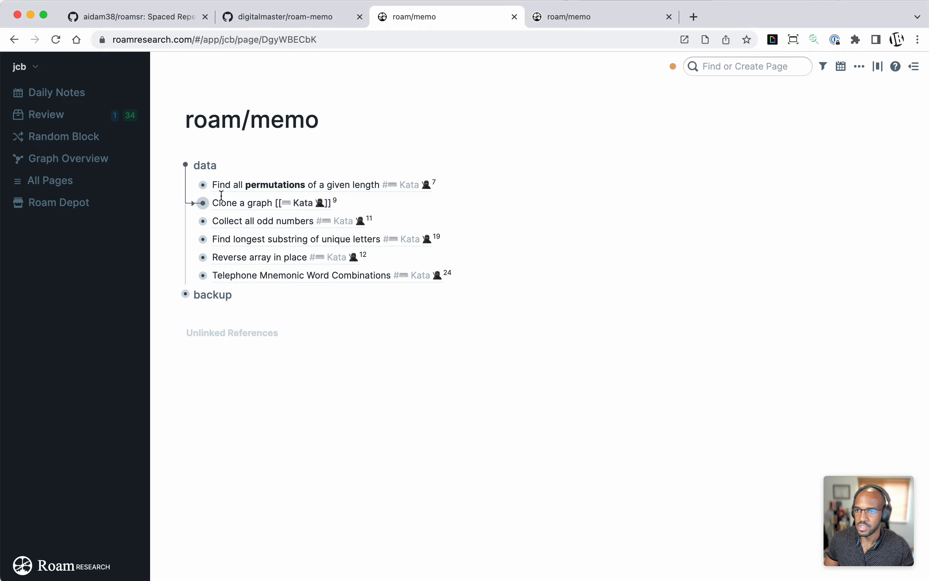
Step: Open the API key instructions linked in the roam-memo README, read the Authentication section, and close the page
left_click(258, 17)
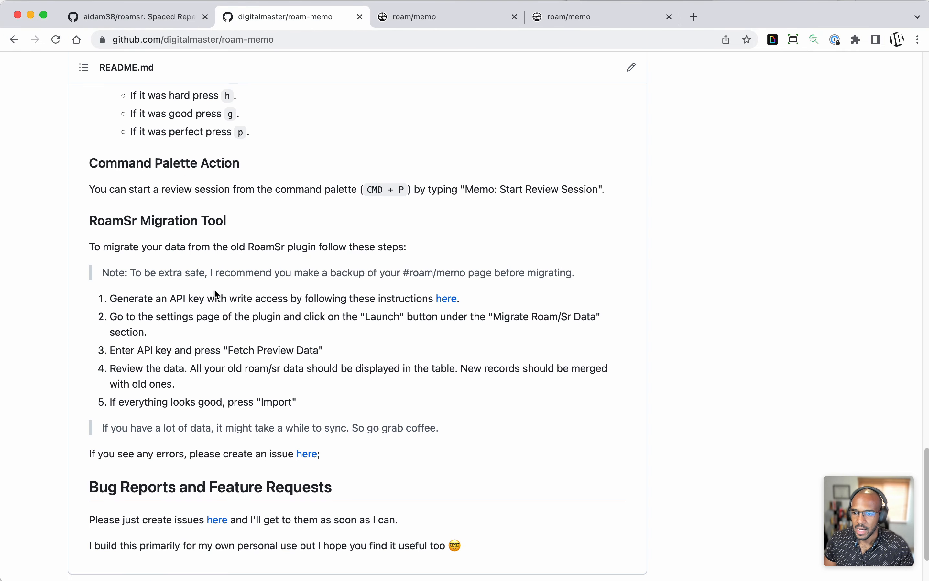
left_click_drag(183, 299, 319, 299)
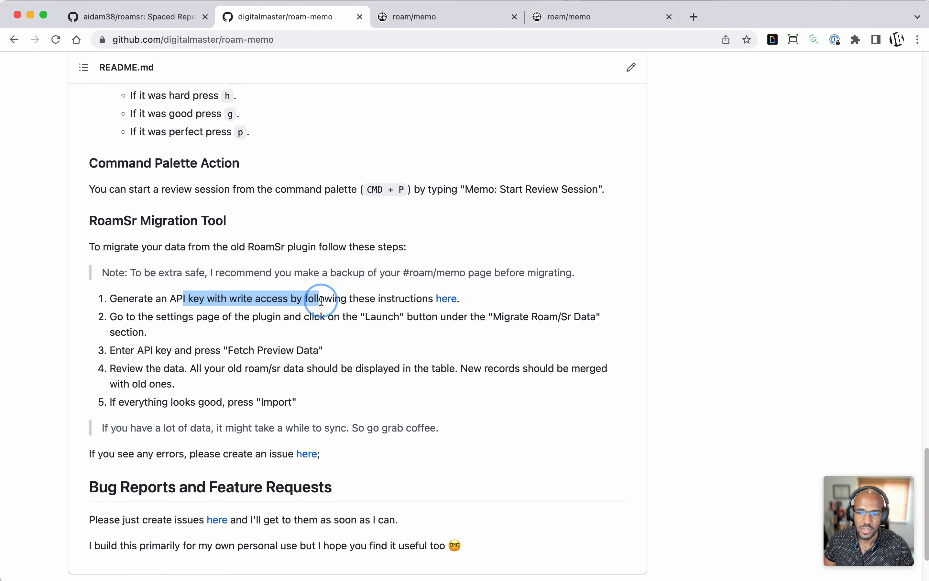
left_click(444, 299, "super")
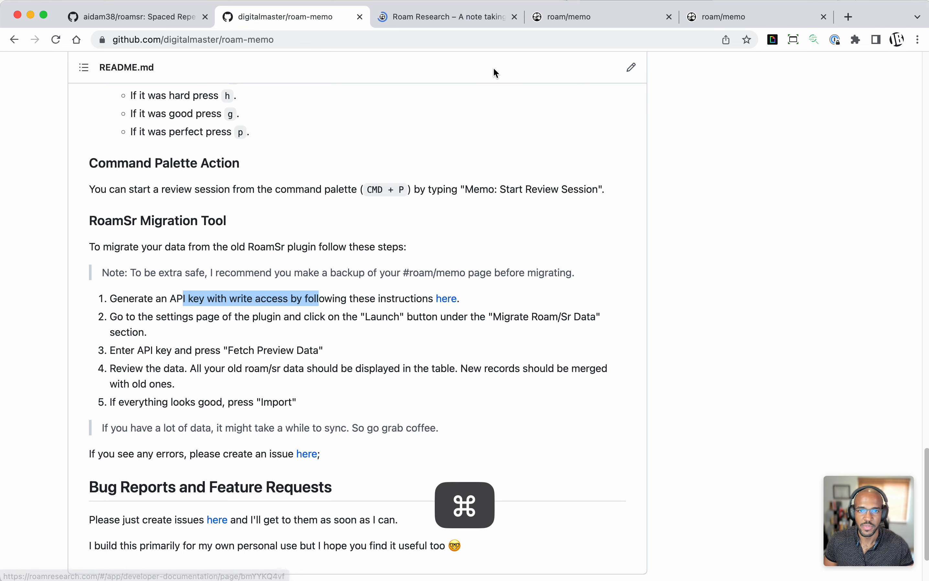
left_click(474, 17)
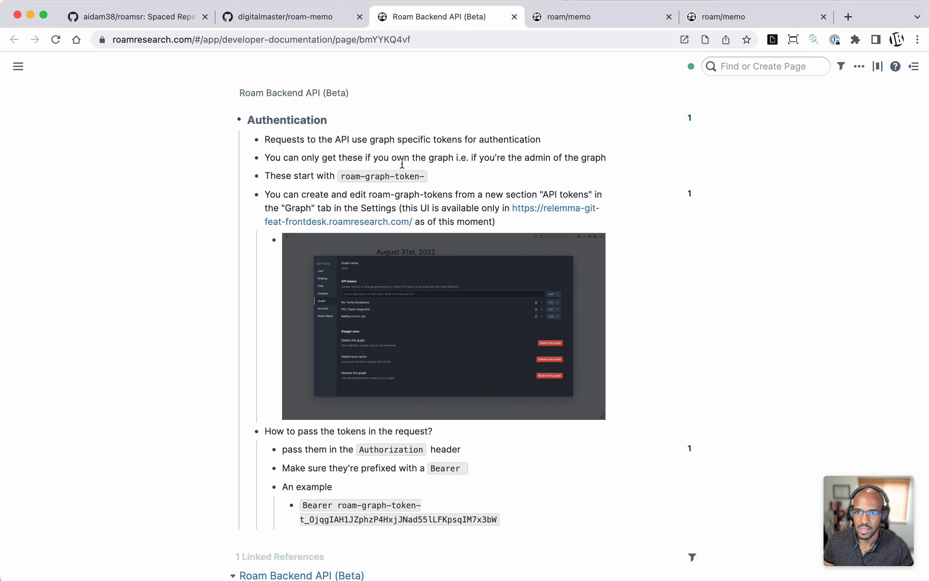
scroll(438, 169, "down", 2)
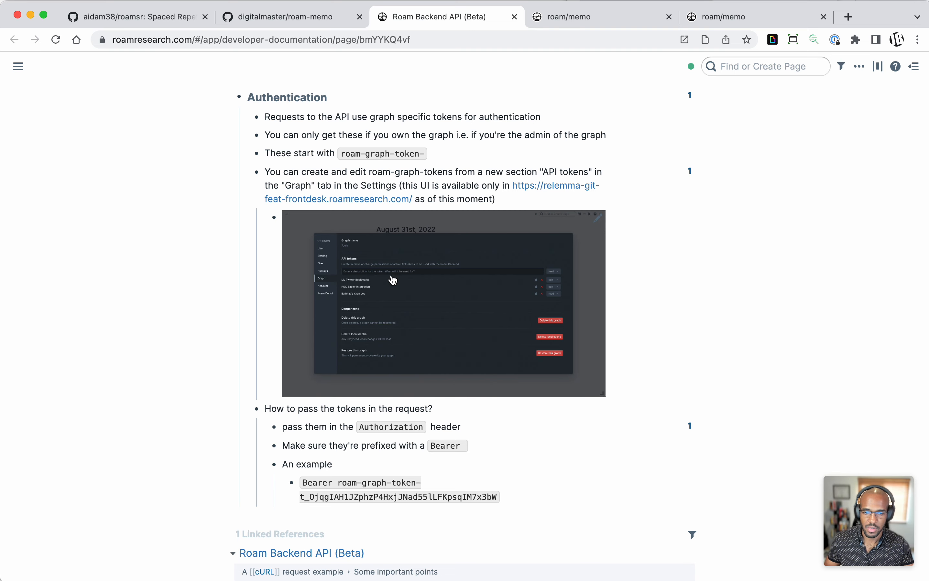
left_click(516, 17)
left_click(519, 192)
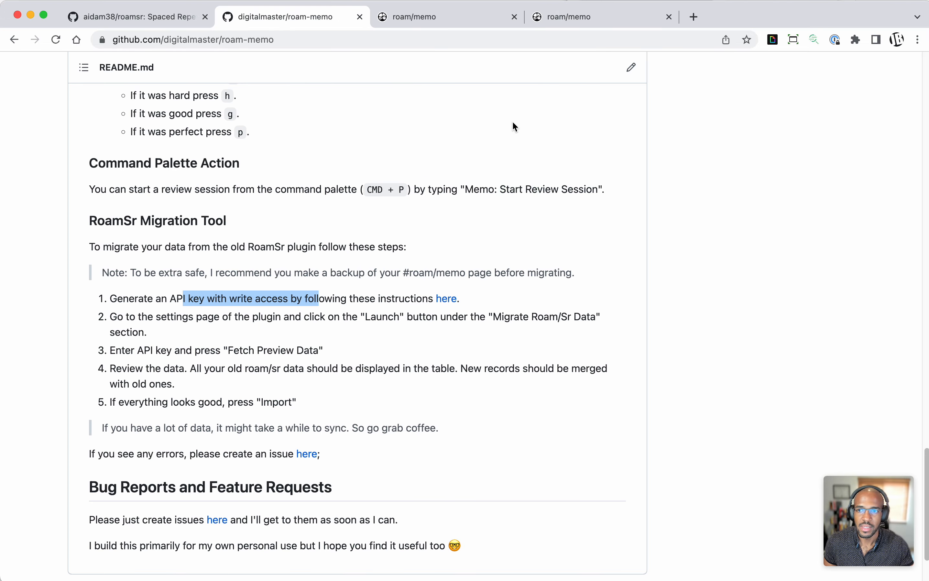
Step: Switch to the front-desk Roam page, dismiss the generated-token dialog, and view the API tokens in the graph settings
left_click(485, 21)
left_click(583, 16)
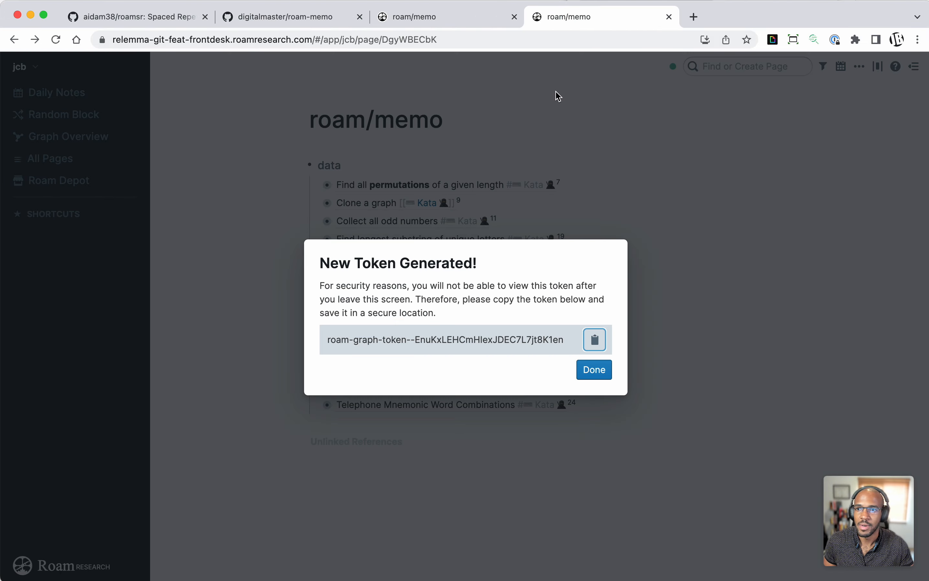
left_click(418, 158)
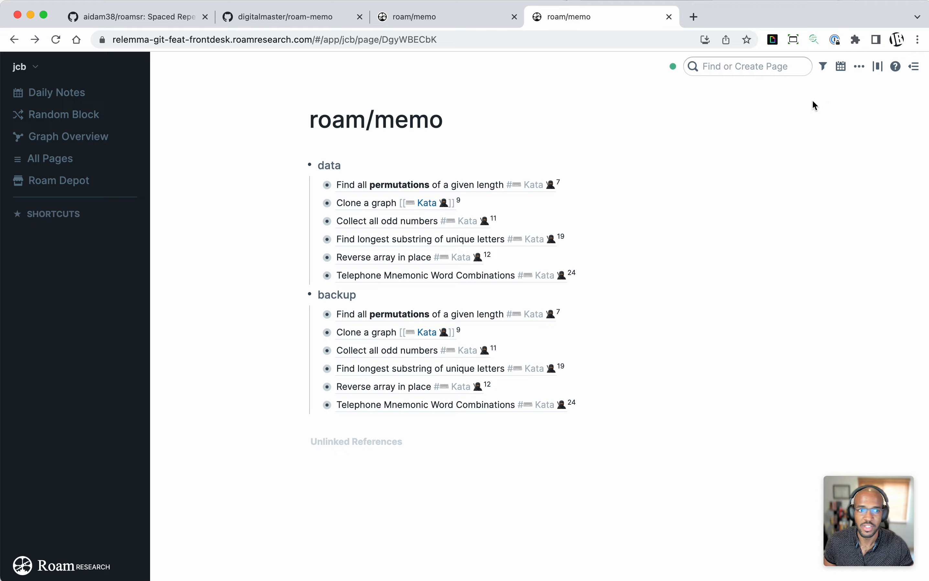
left_click(858, 67)
left_click(807, 154)
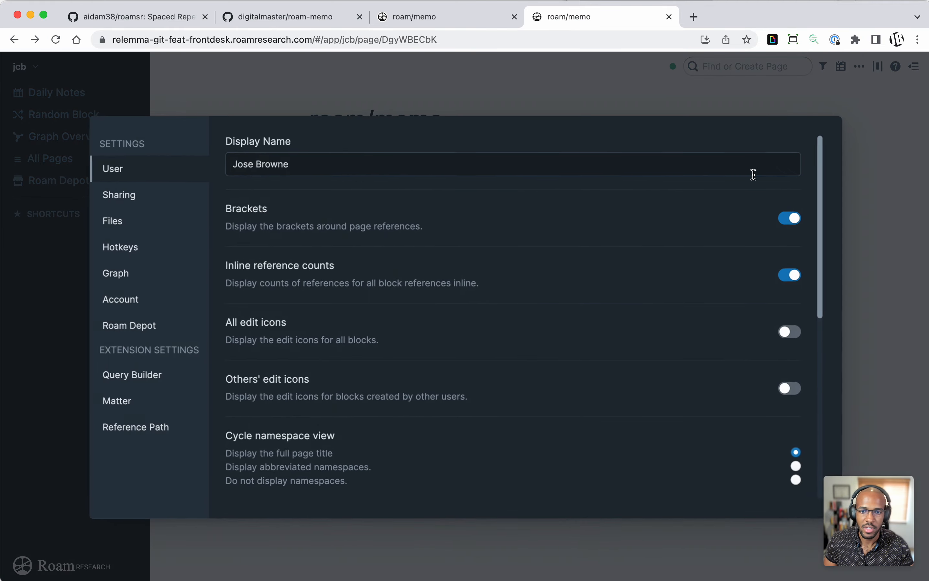
left_click(150, 282)
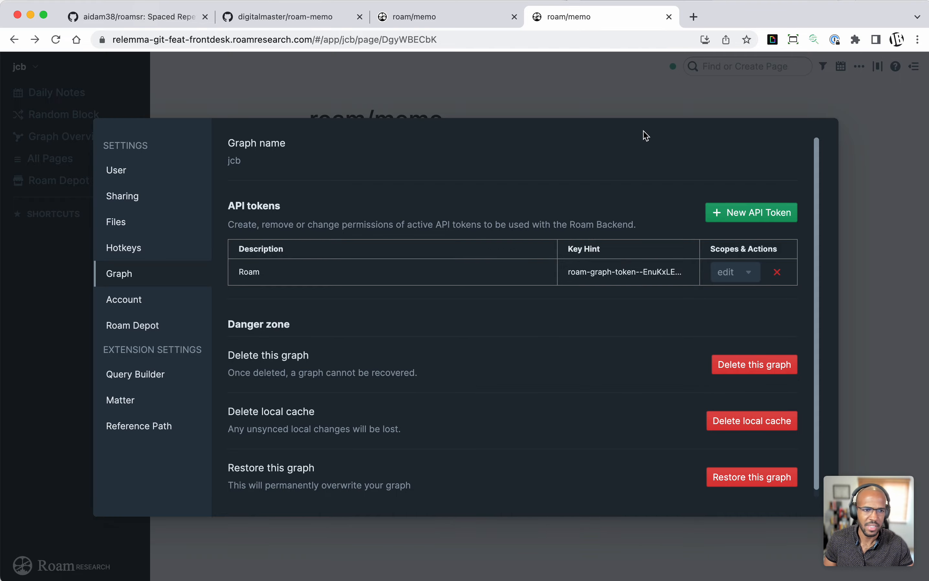
left_click(657, 111)
Step: Highlight the roamresearch.com domain and the relemma-git-feat-frontdesk subdomain in the page address
left_click(858, 67)
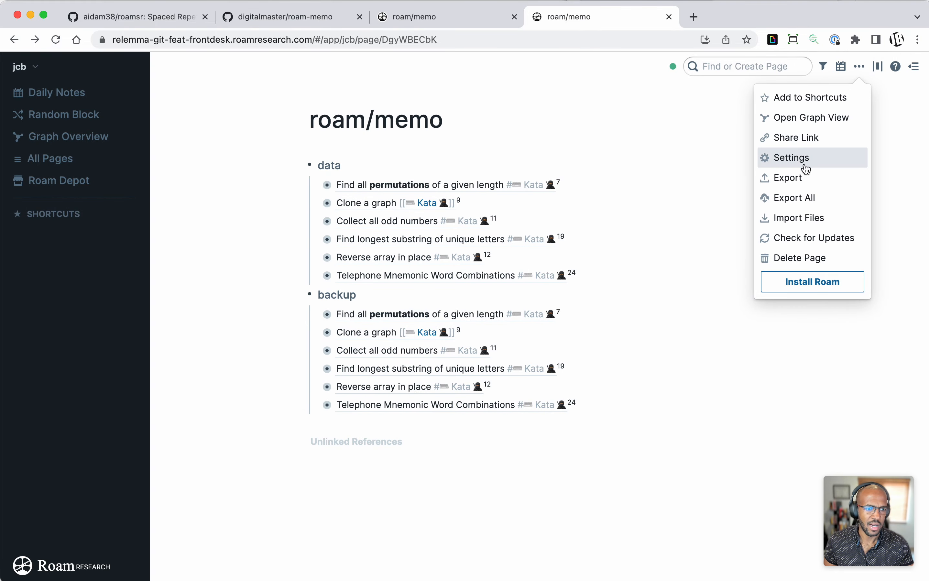
left_click(135, 47)
left_click(201, 39)
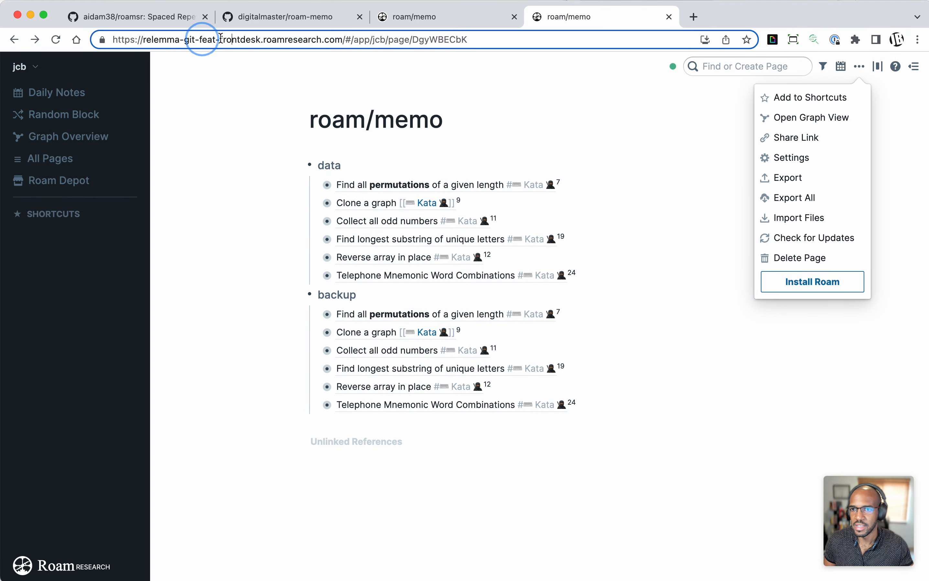
left_click_drag(264, 40, 345, 40)
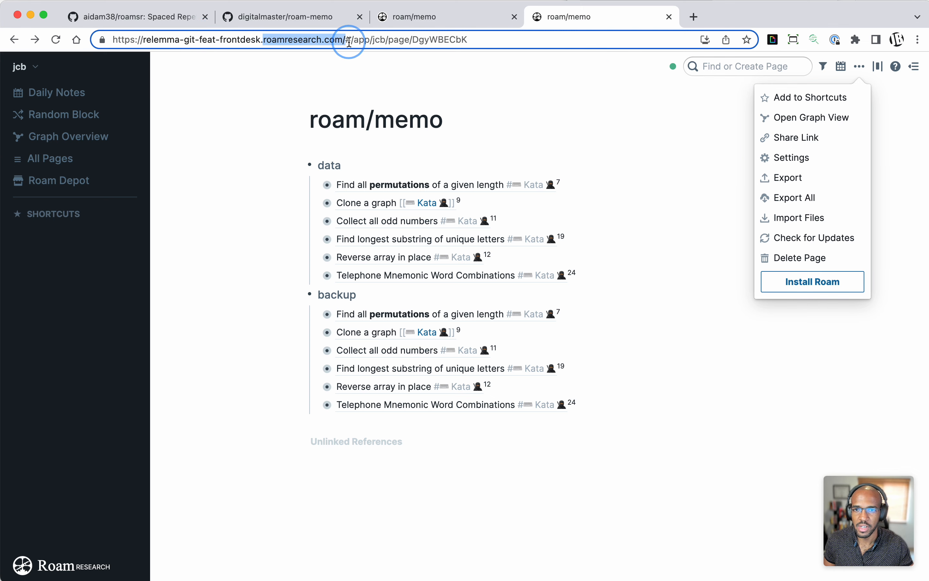
left_click_drag(263, 40, 145, 42)
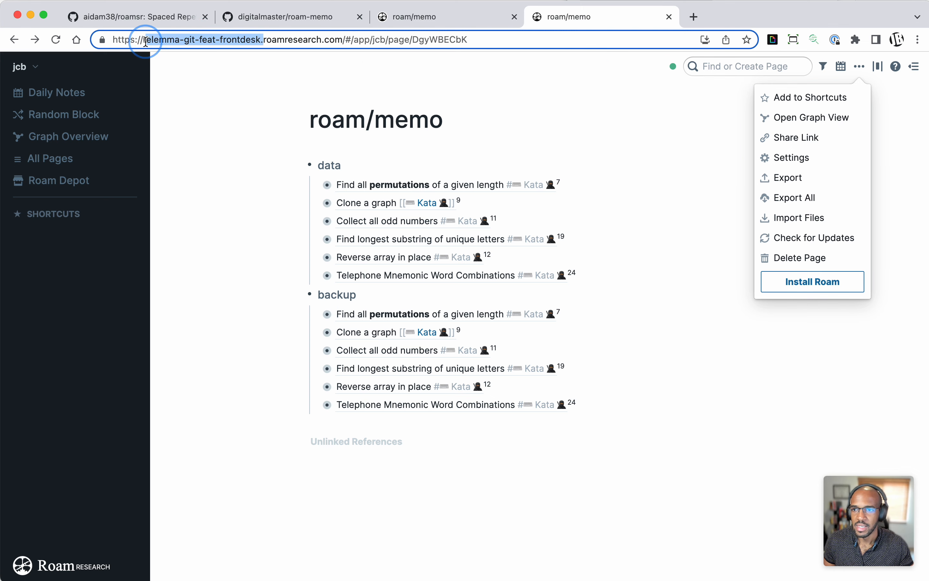
Step: Delete the existing API token described as "Roam" from the graph settings
left_click(770, 164)
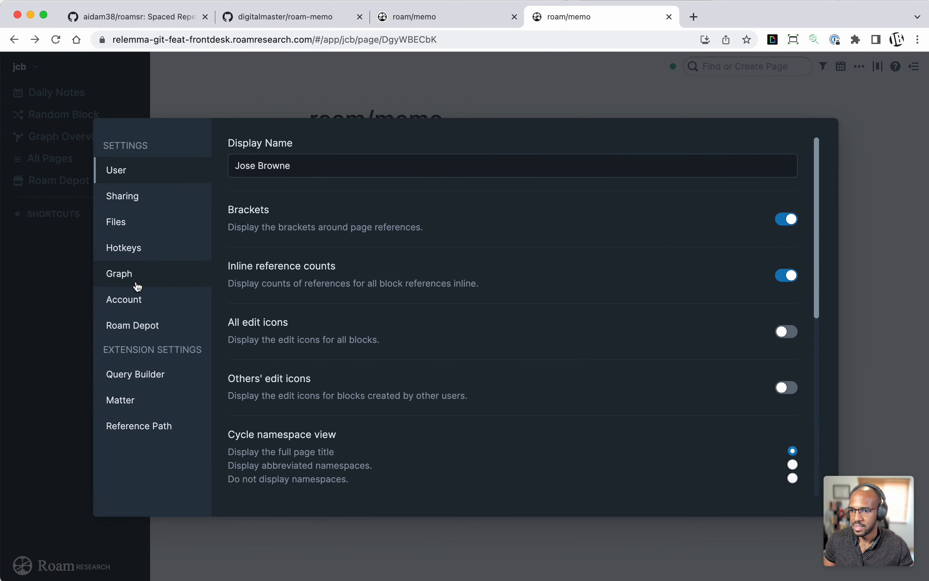
left_click(136, 283)
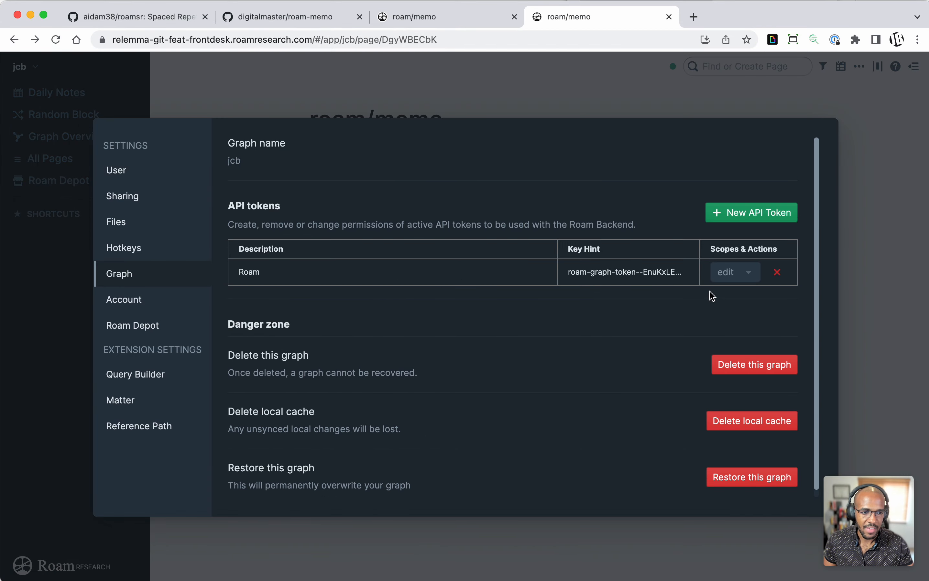
left_click(777, 273)
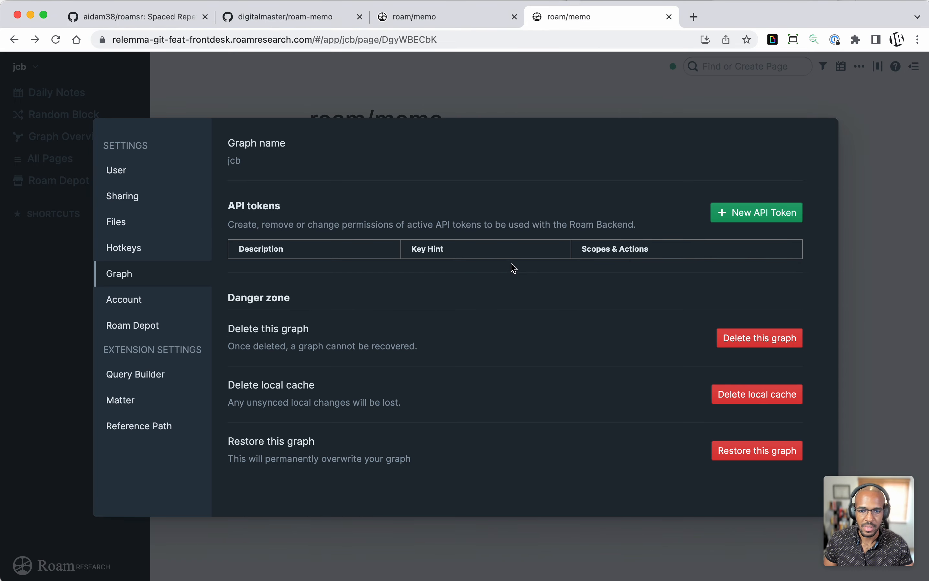
Step: Create a new API token described as "Memo" with edit access and copy the generated token
left_click(740, 219)
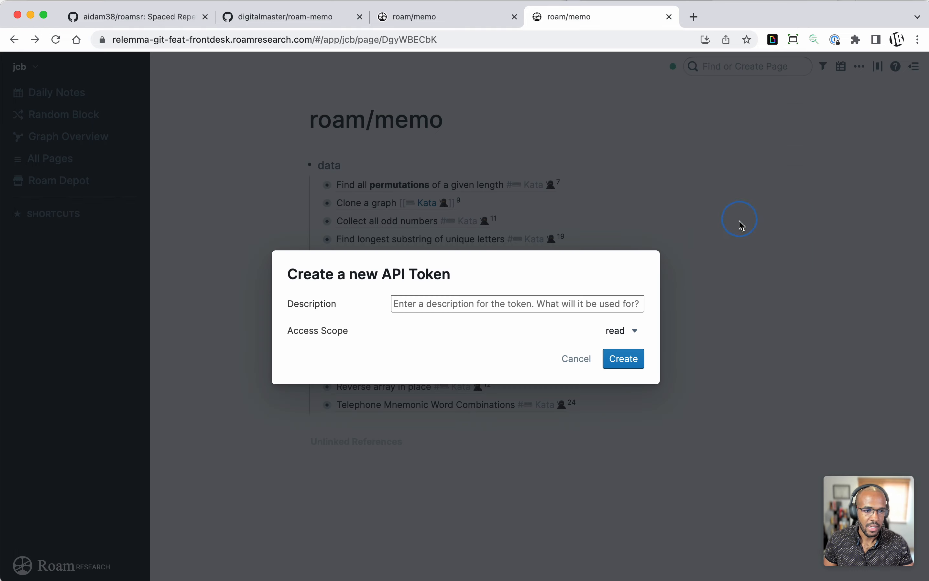
left_click(458, 300)
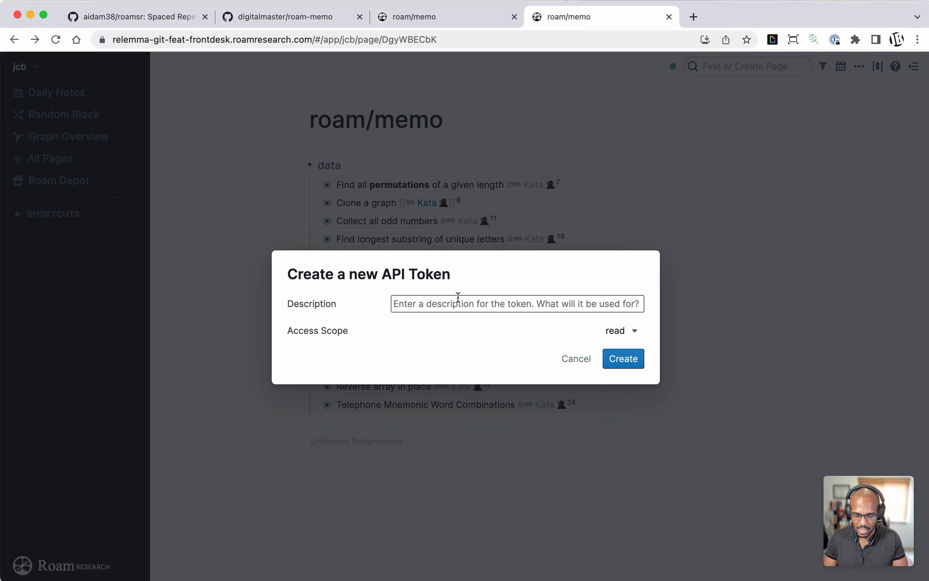
type("Memo")
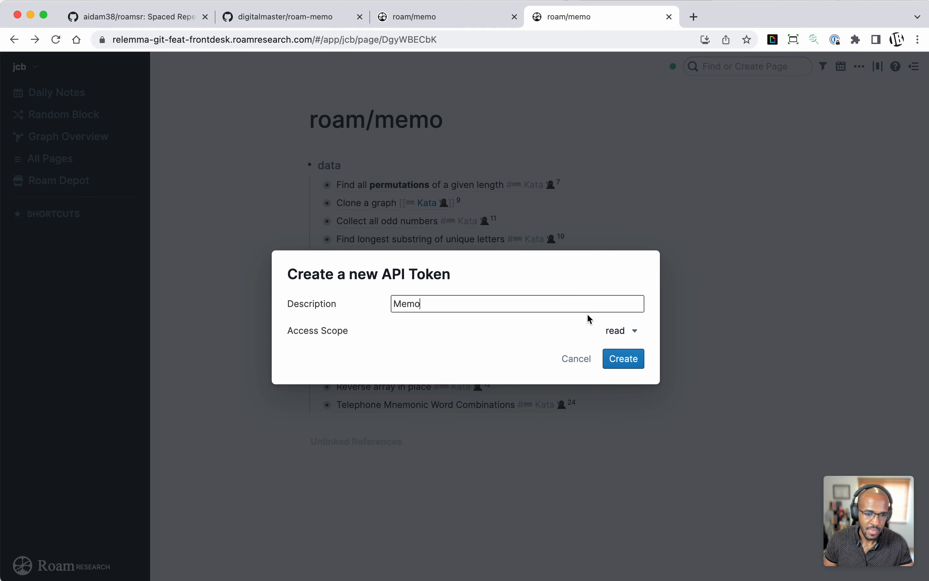
left_click(612, 331)
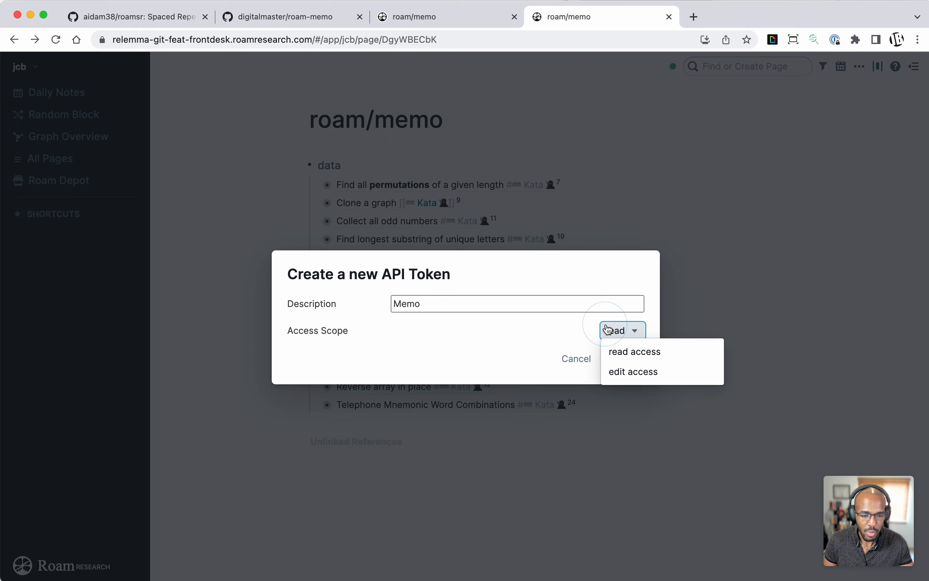
left_click(633, 371)
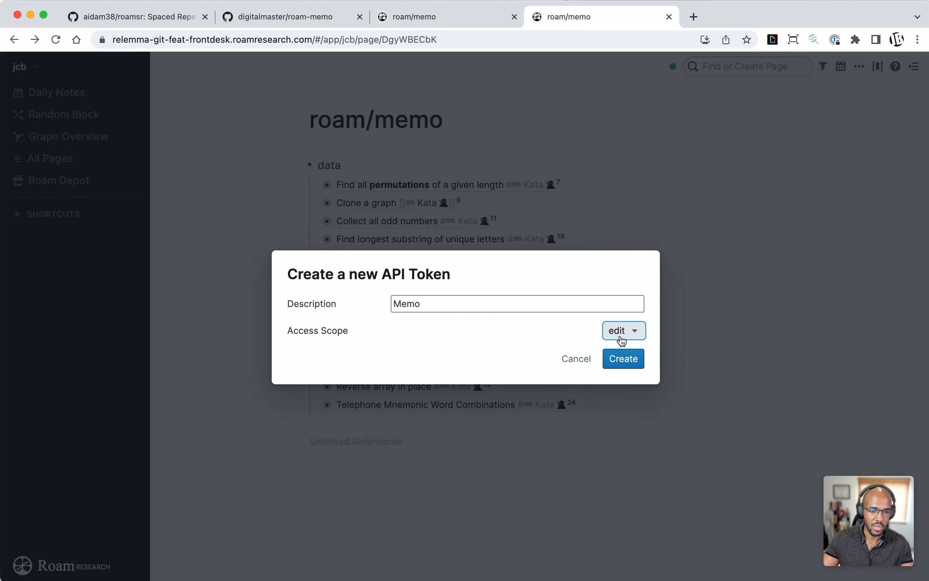
left_click(538, 330)
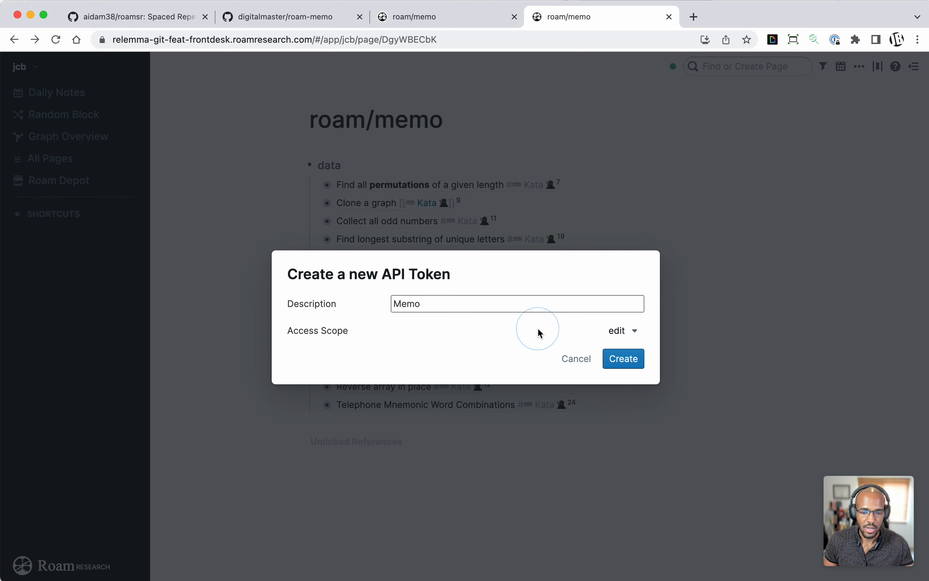
left_click(625, 357)
left_click(592, 341)
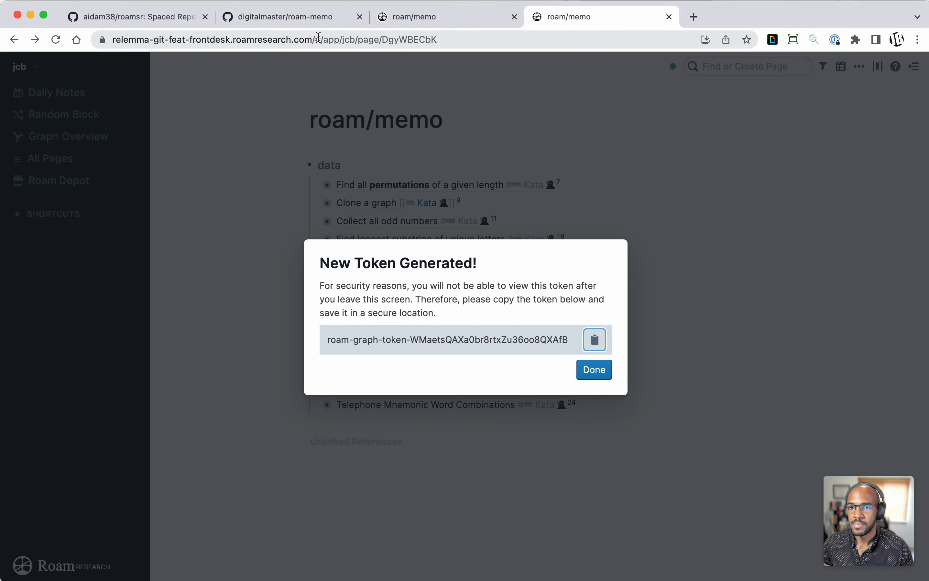
Step: Switch to the regular roamresearch.com page and launch the Migrate Roam/Sr Data tool from the Memo extension settings
left_click(407, 24)
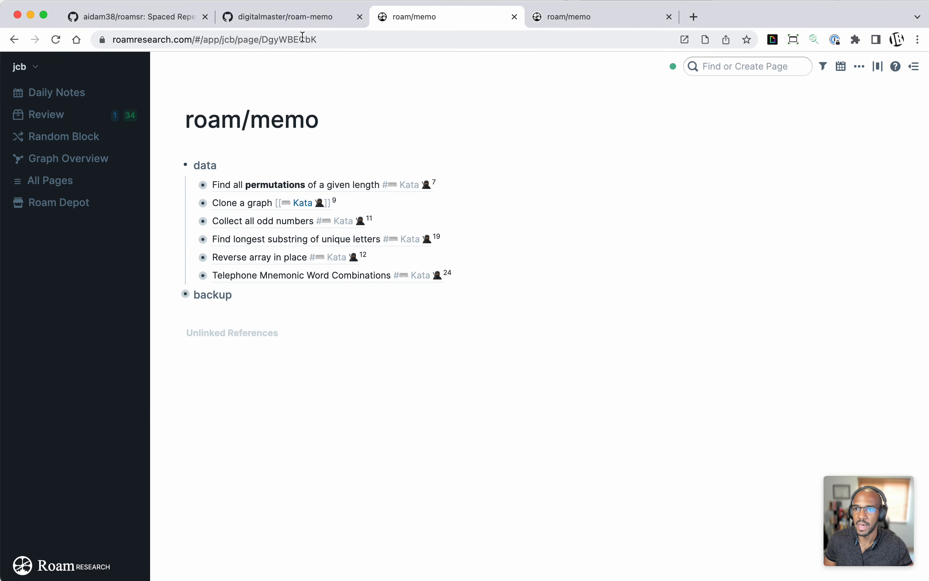
left_click_drag(129, 38, 233, 45)
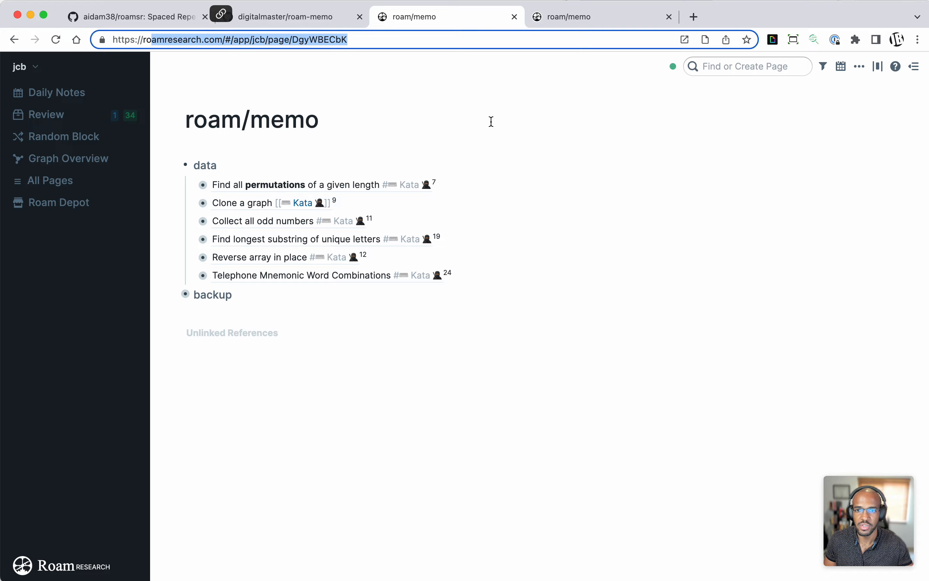
left_click(541, 121)
left_click(859, 66)
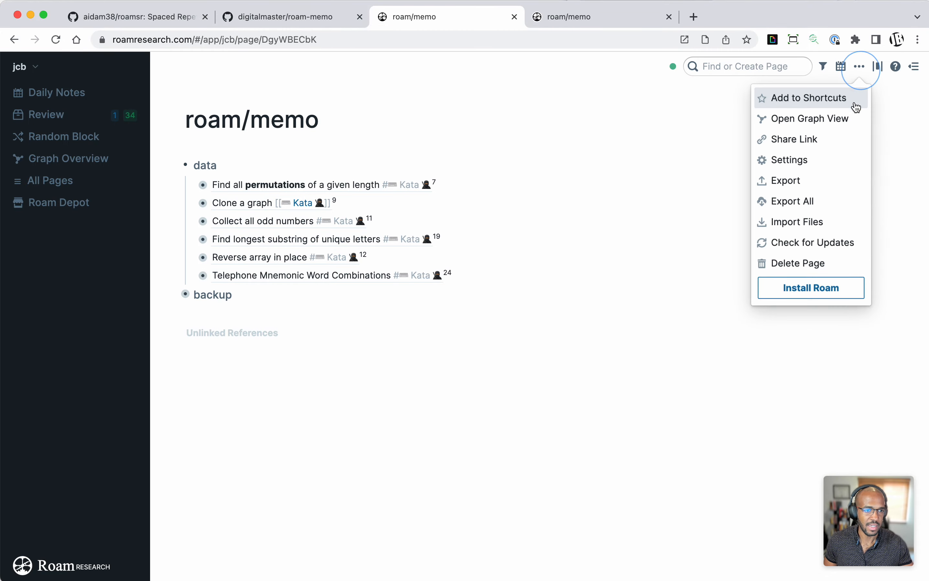
left_click(831, 167)
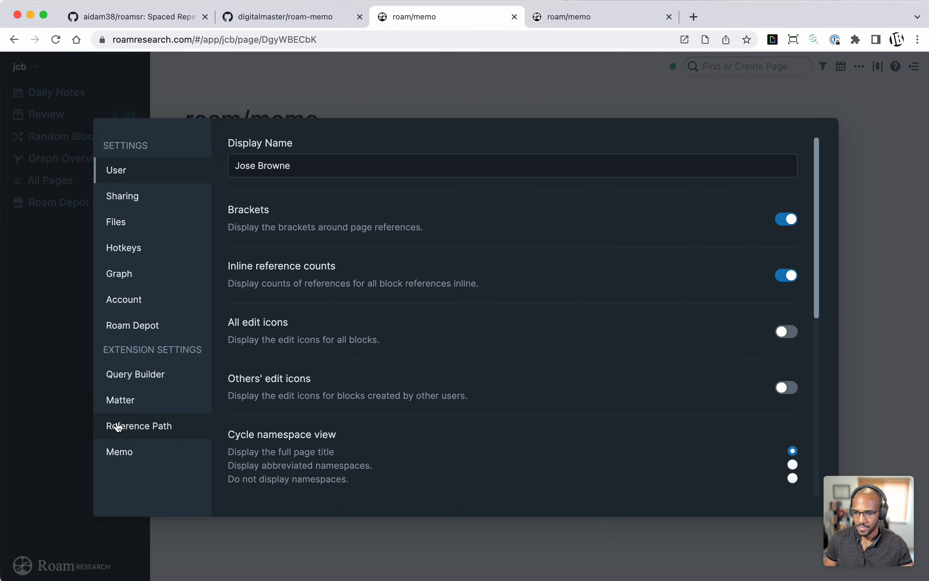
left_click(127, 450)
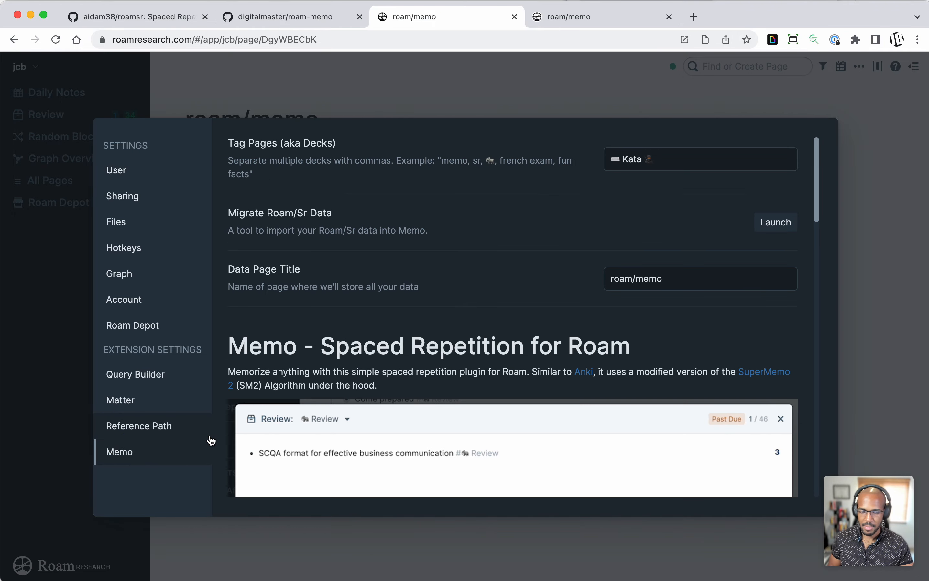
left_click(767, 227)
Step: Paste the Roam graph API token into the migration tool and fetch the preview data
left_click(362, 325)
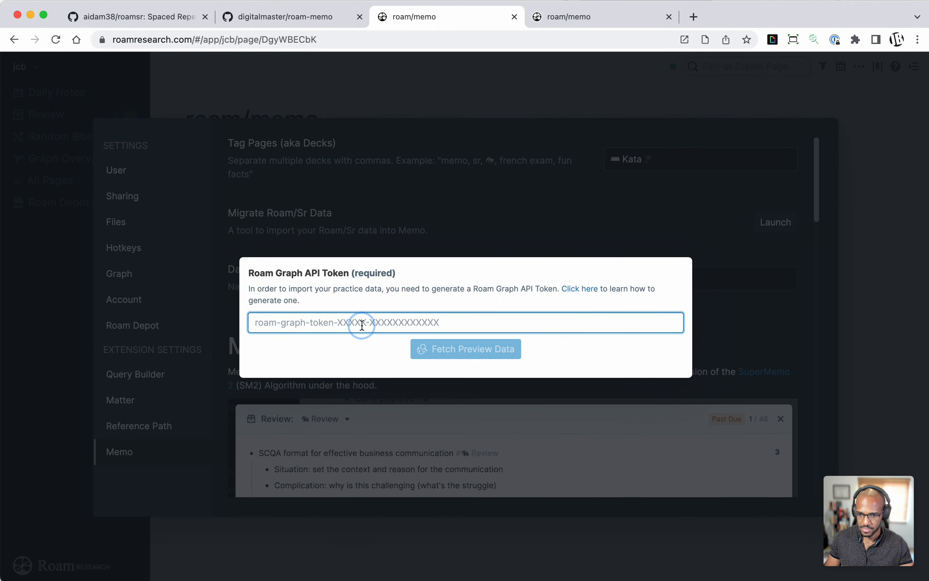
key("super+v")
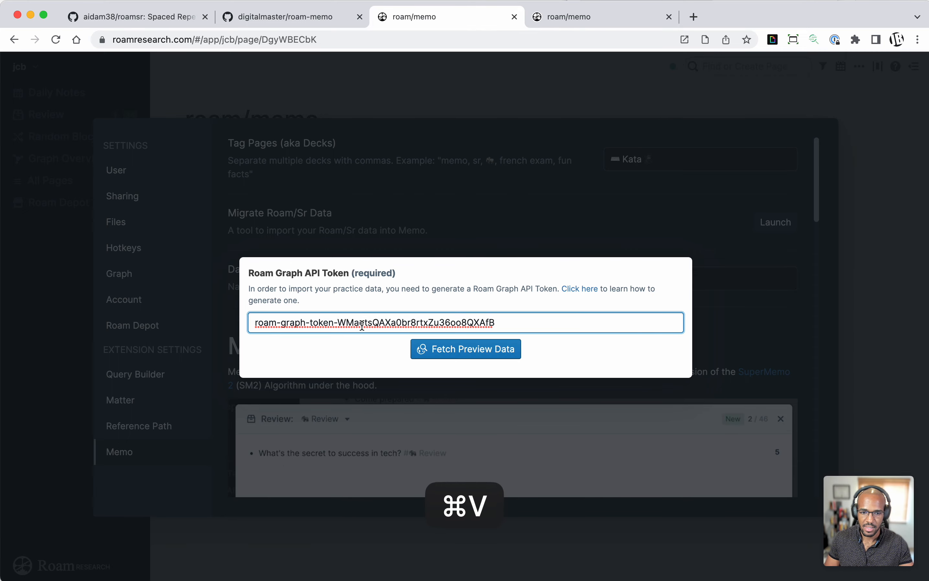
left_click(487, 348)
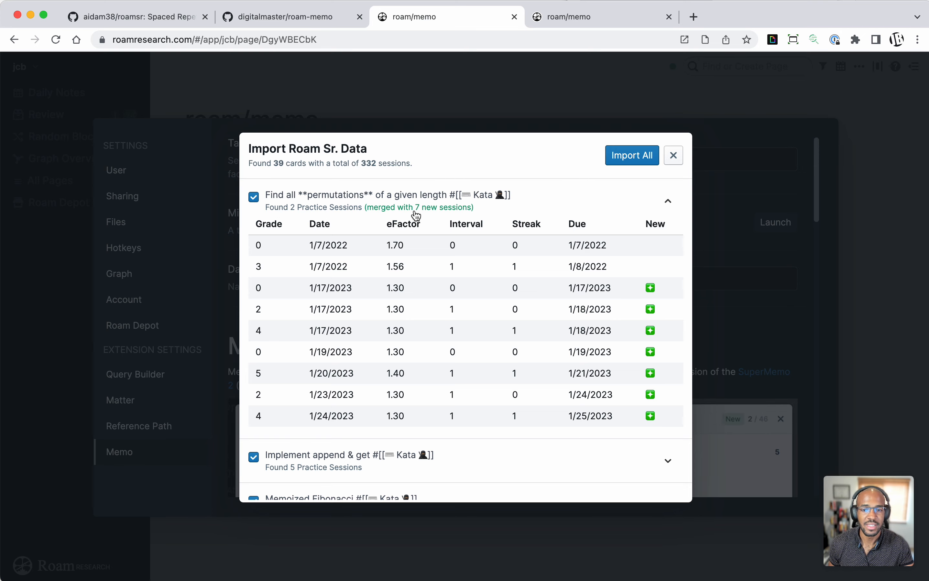
Step: Examine the import preview, expanding several cards to review their old practice sessions and the merged new ones
left_click_drag(380, 247, 526, 264)
left_click_drag(588, 264, 396, 237)
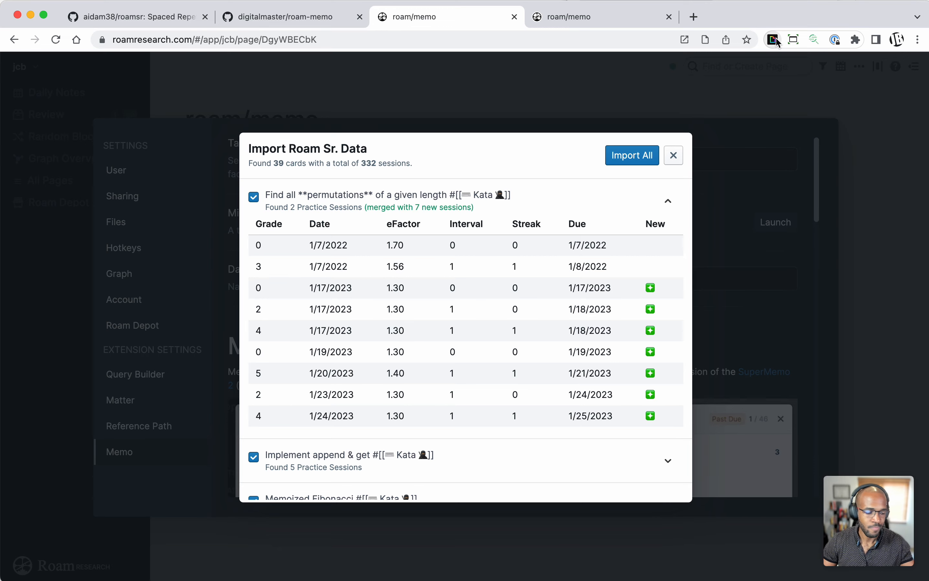
scroll(569, 235, "down", 1)
scroll(570, 239, "down", 1)
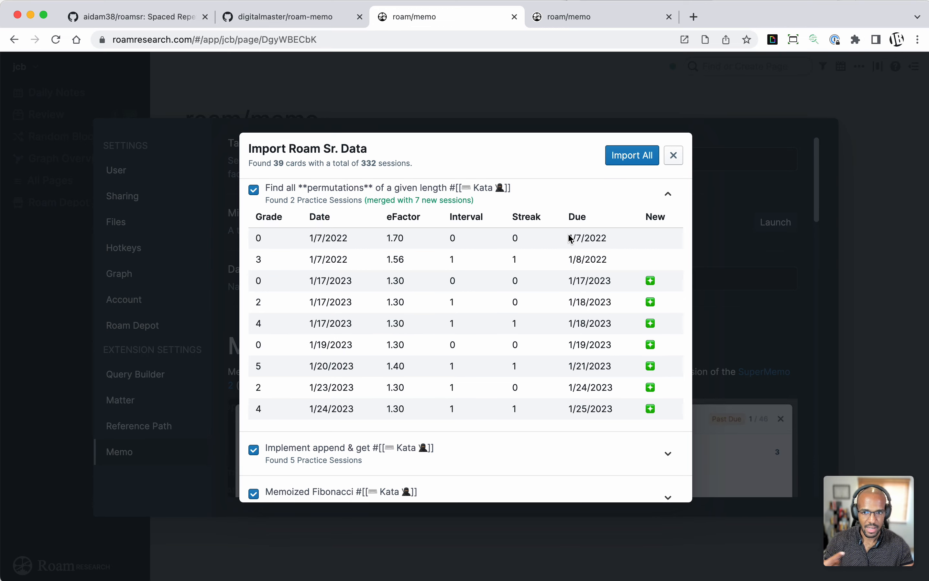
scroll(568, 238, "down", 5)
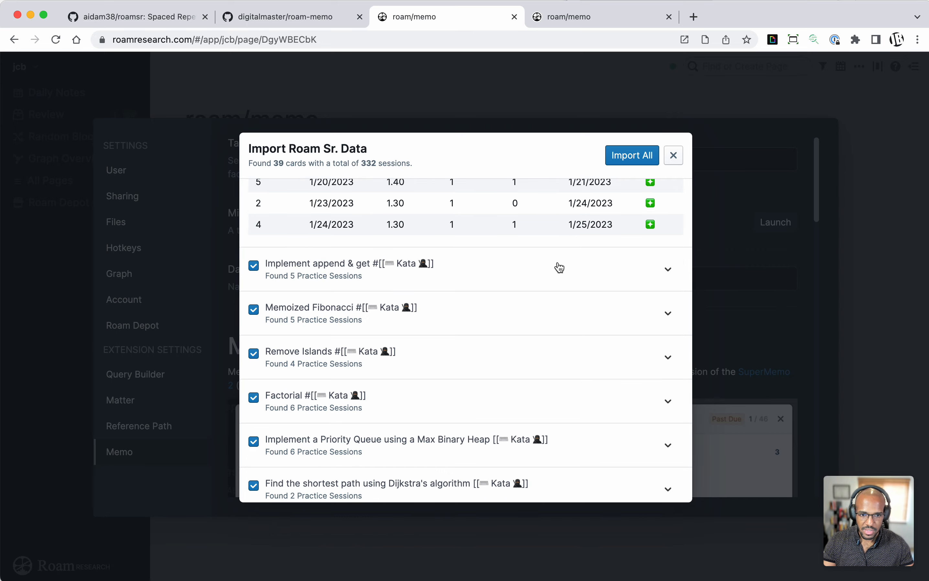
left_click(559, 268)
scroll(559, 267, "down", 5)
scroll(537, 256, "down", 4)
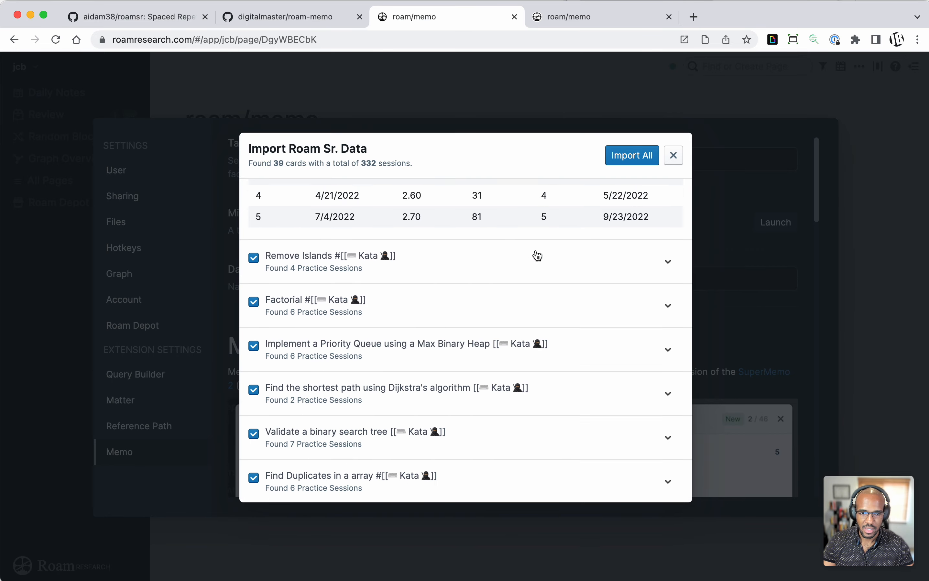
left_click(531, 268)
scroll(534, 271, "down", 5)
left_click(507, 313)
scroll(520, 286, "down", 5)
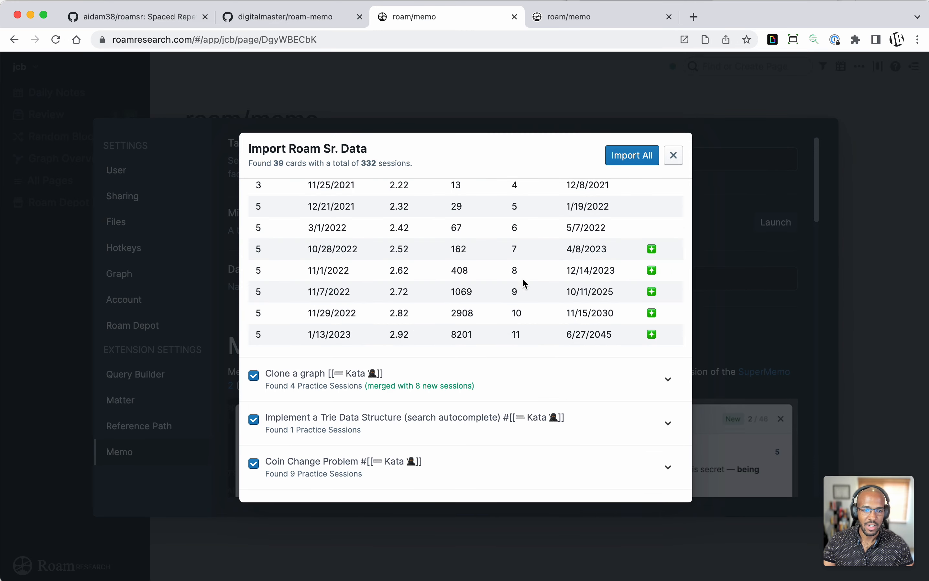
Step: Import all the previewed Roam/Sr cards, then close the finished import dialog and the settings
left_click(628, 169)
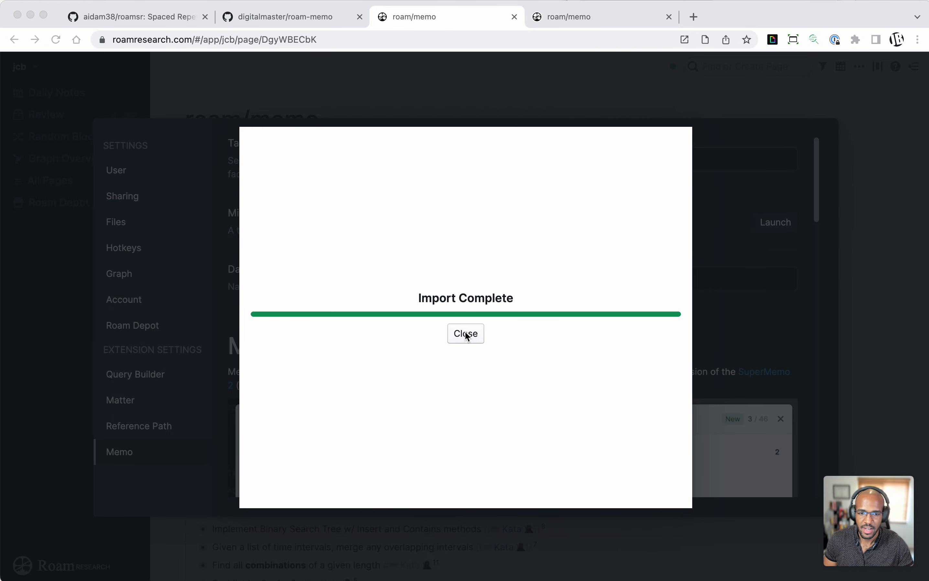
left_click(493, 261)
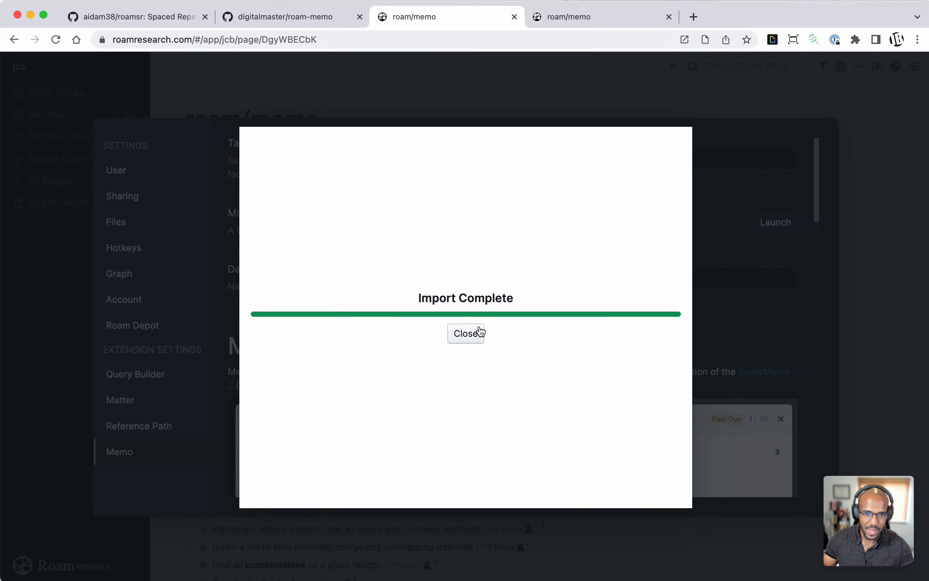
left_click(466, 333)
left_click(643, 108)
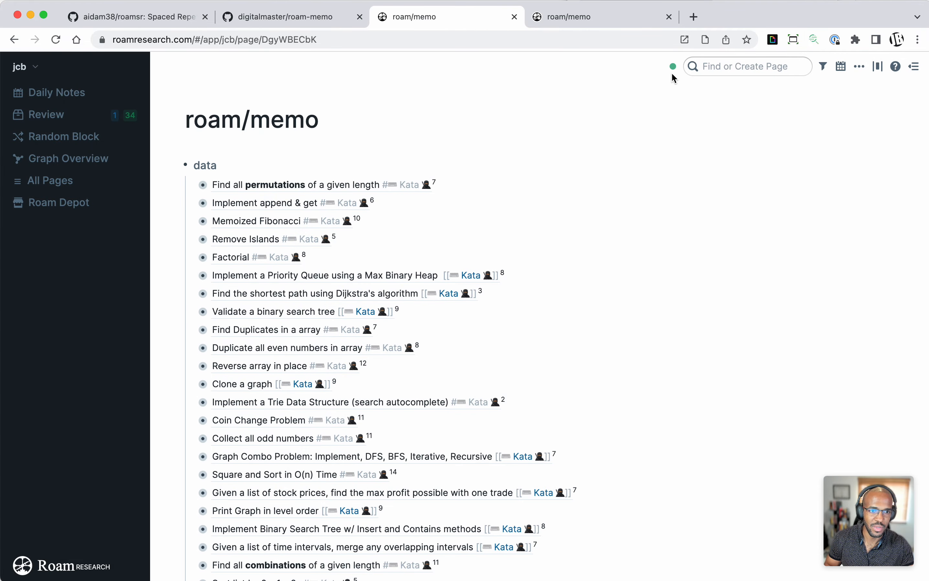
mouse_move(674, 69)
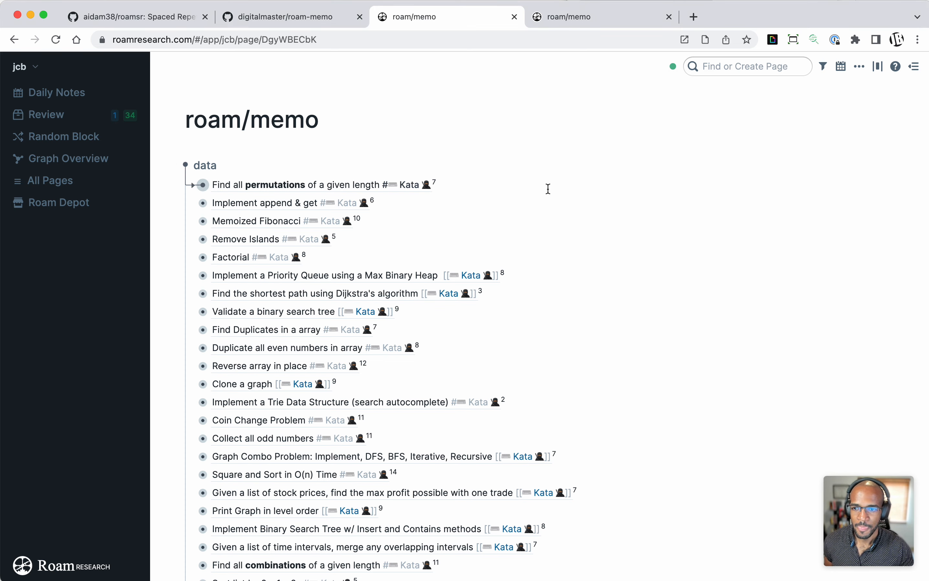
Step: Examine the imported cards under the data block on roam/memo, then expand the backup block to review its cards and collapse it again
scroll(548, 188, "down", 10)
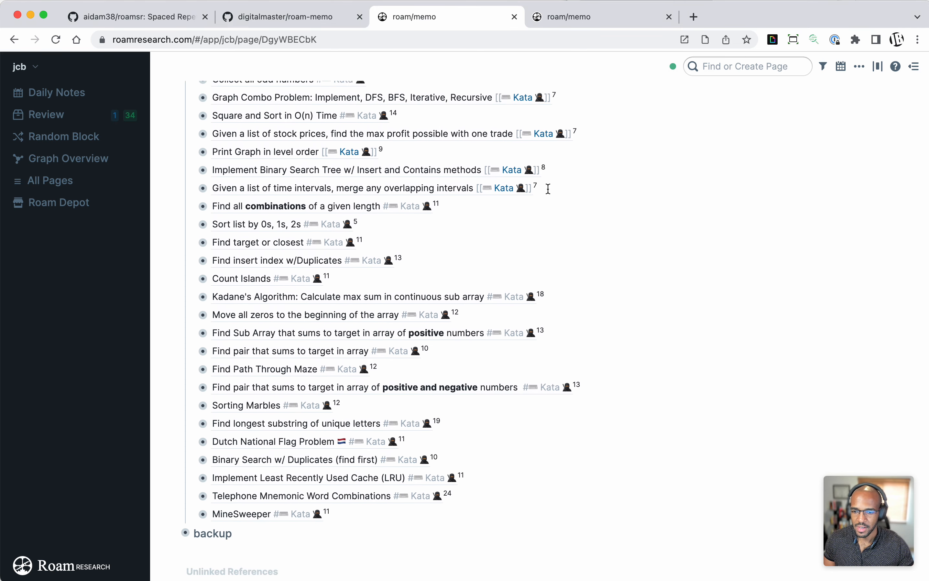
scroll(548, 189, "up", 4)
scroll(546, 187, "down", 6)
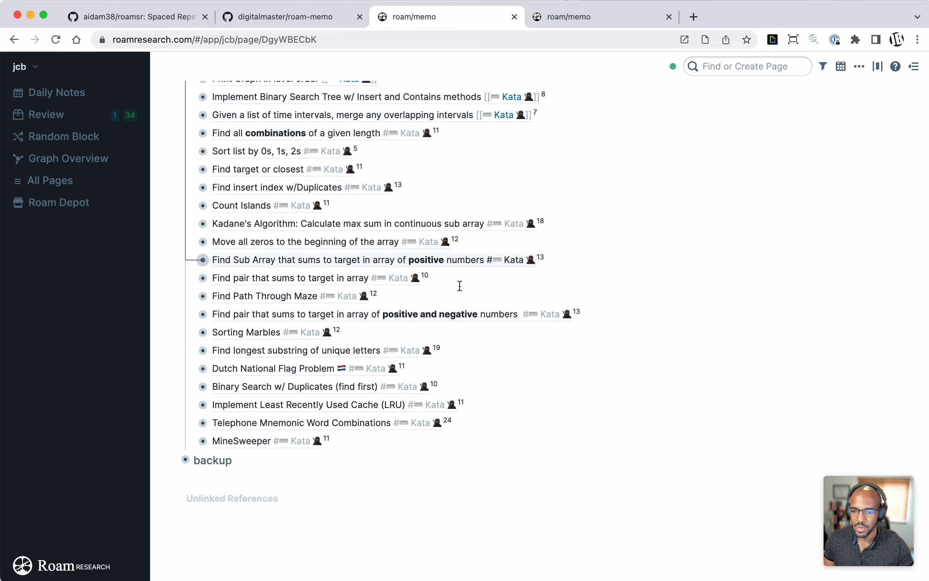
left_click(178, 461)
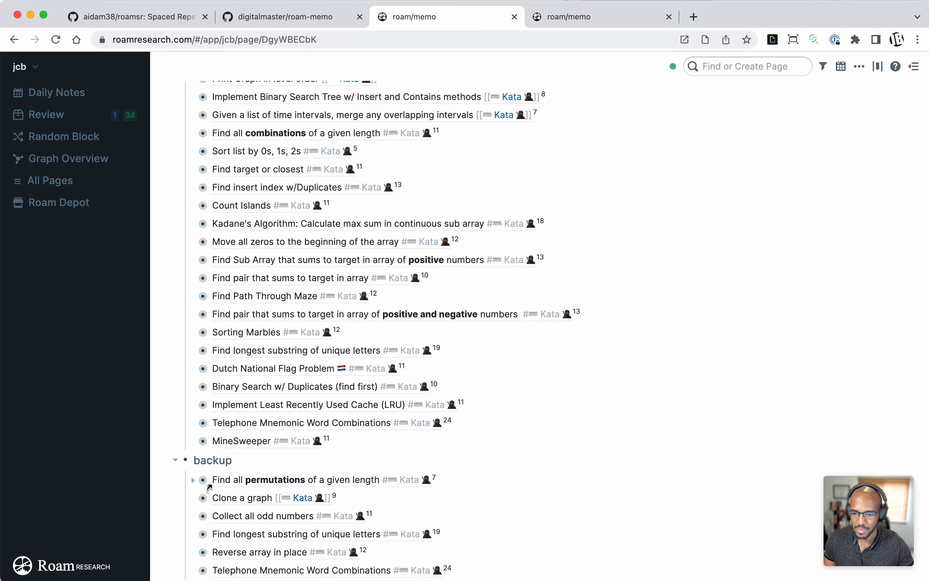
scroll(223, 501, "down", 3)
scroll(223, 501, "up", 3)
left_click(178, 482)
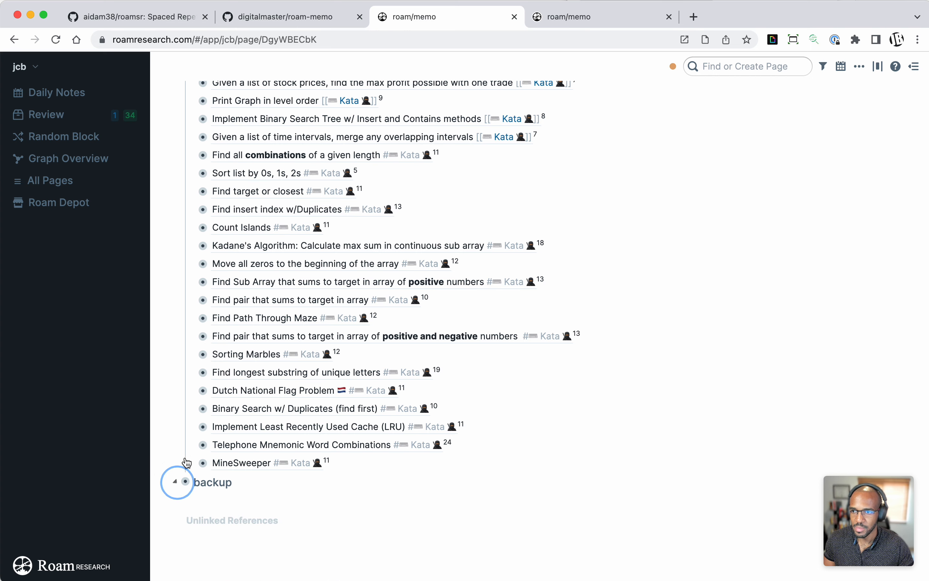
Step: Start the Kata review, reveal both answers, and grade "Binary Search w/ Duplicates (find first)" Perfect and "Find all combinations of a given length" Good
left_click(92, 121)
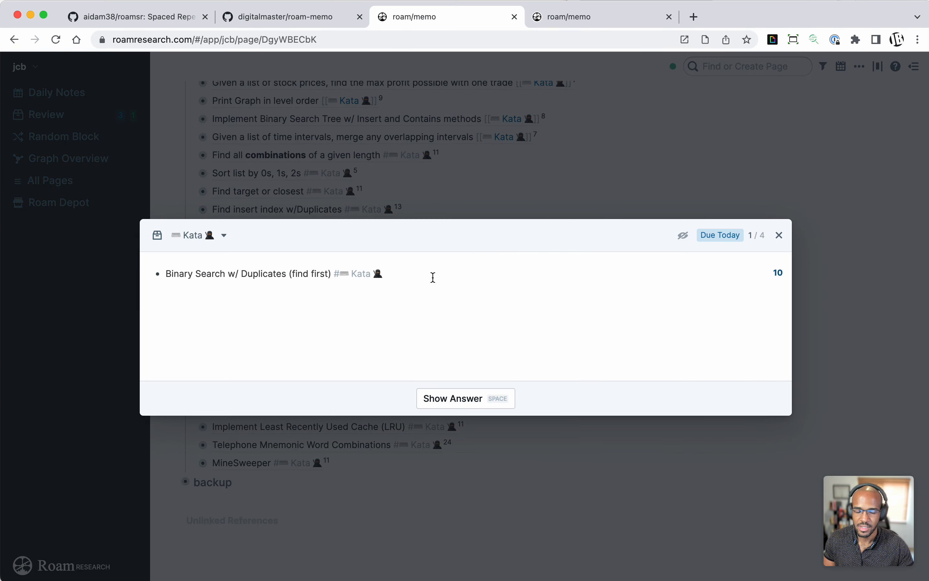
left_click(464, 397)
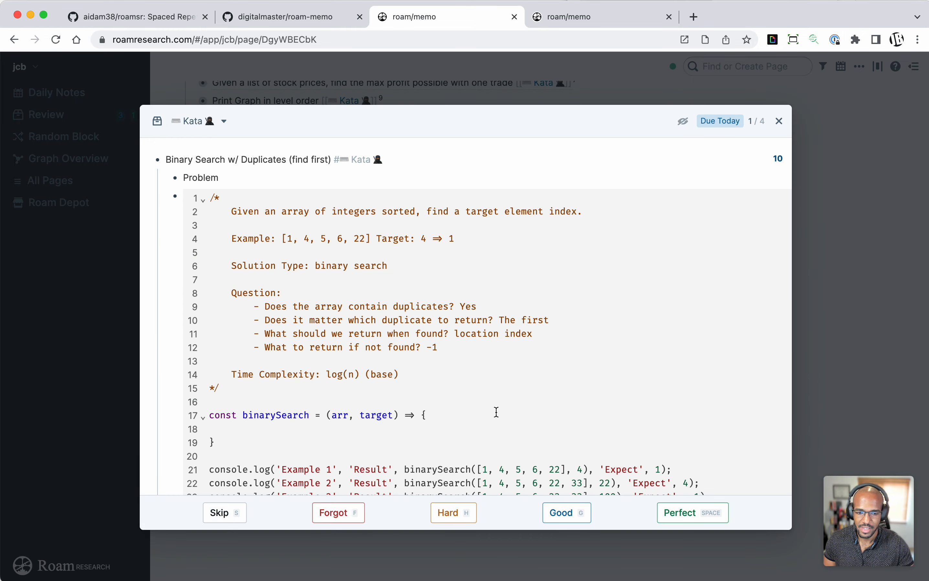
left_click(686, 525)
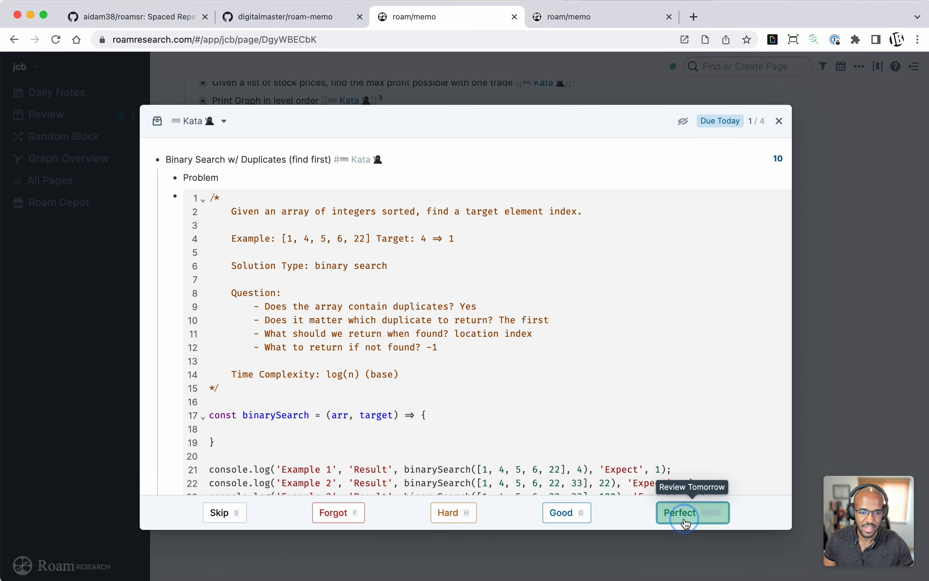
left_click(463, 395)
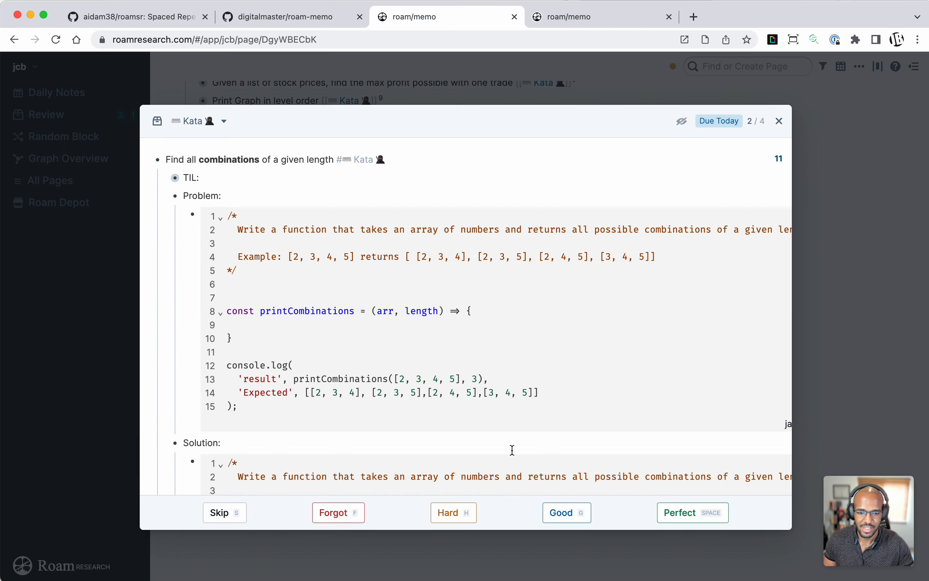
left_click(561, 513)
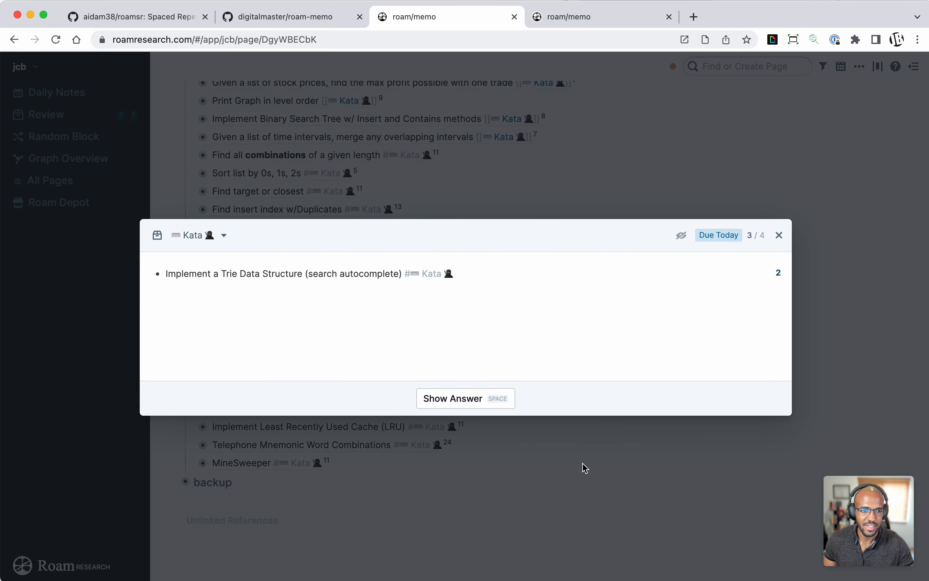
Step: Show the breadcrumbs above the "Implement a Trie Data Structure (search autocomplete)" review card
left_click(682, 236)
left_click(619, 323)
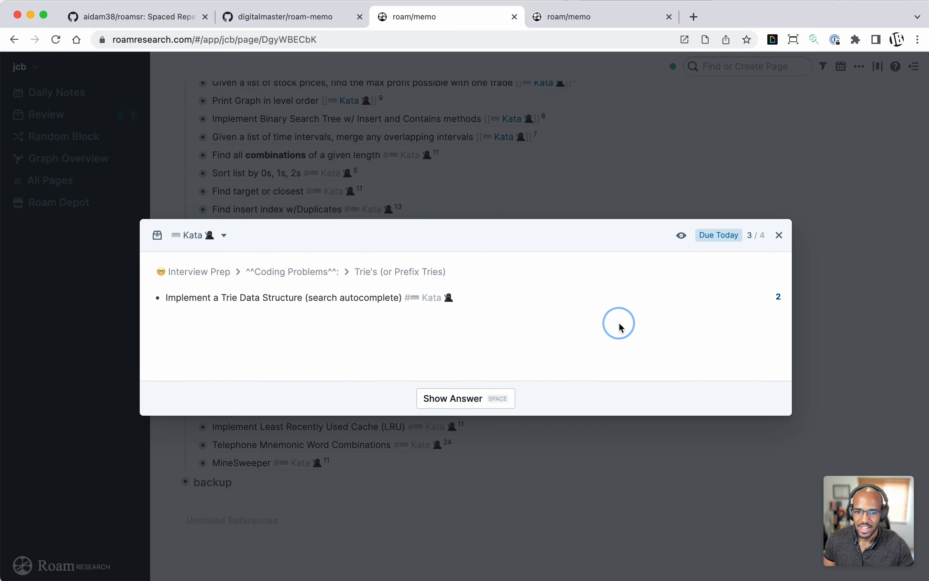